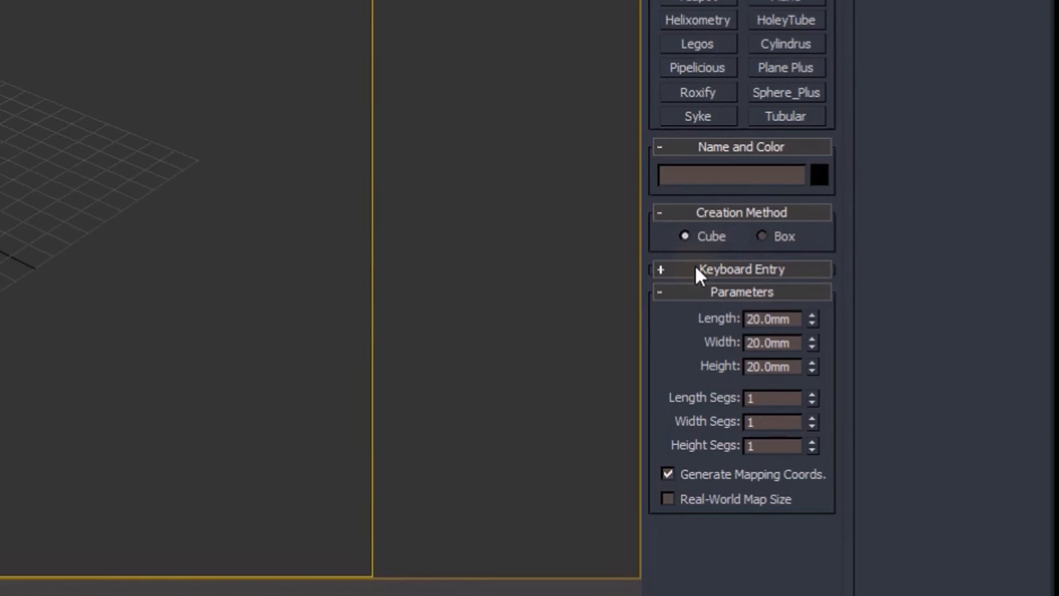
Create a 20 x 20 x 20 mm box at the origin using exact numeric entry.
{"action": "left_click", "coordinate": [682, 271]}
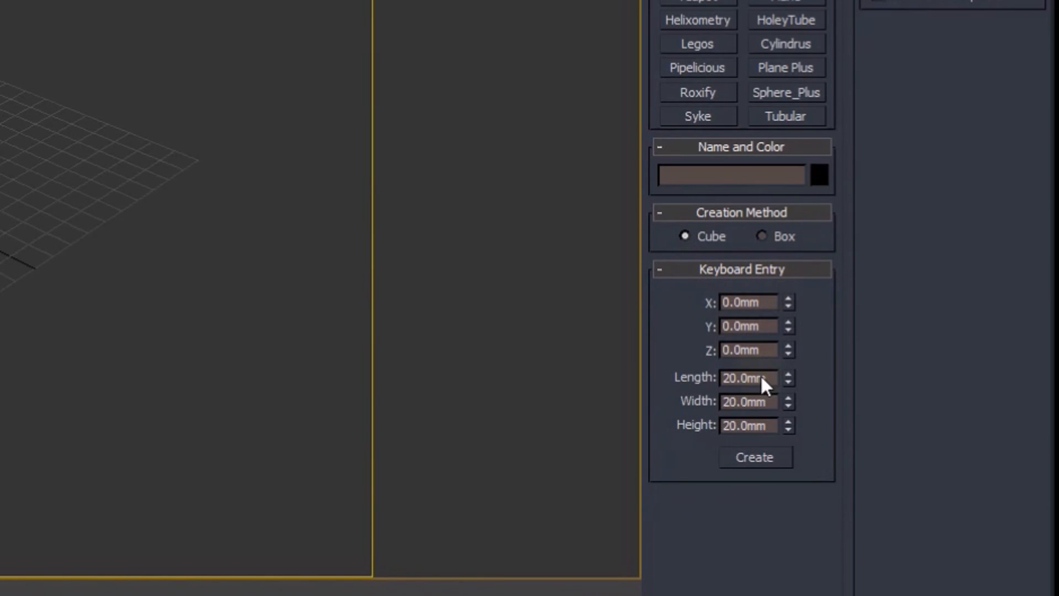
{"action": "left_click_drag", "start_coordinate": [769, 381], "coordinate": [682, 392]}
{"action": "type", "text": "20.0"}
{"action": "key", "text": "Return"}
{"action": "left_click", "coordinate": [760, 404]}
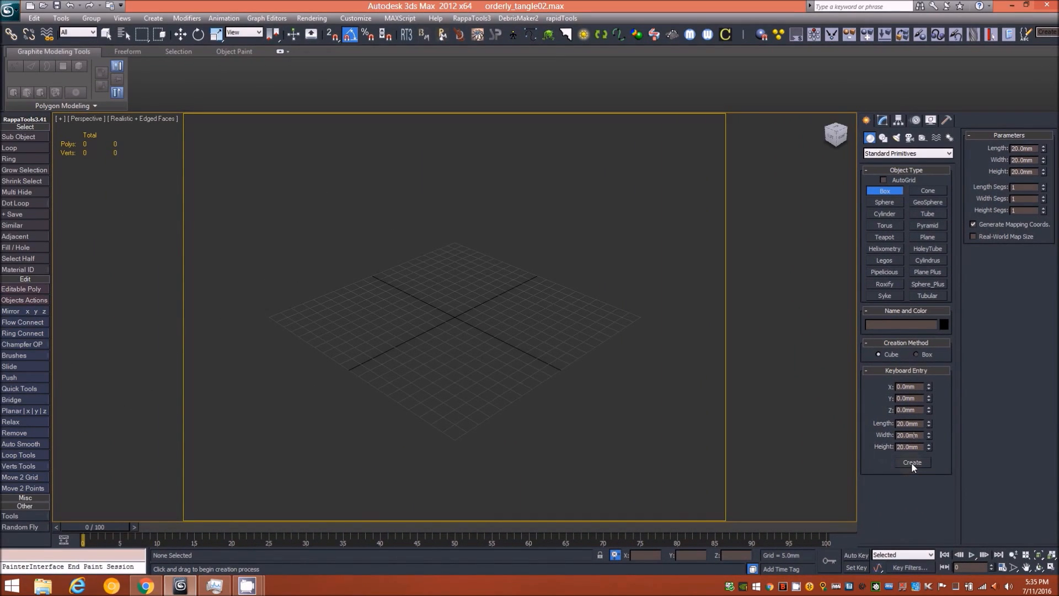
{"action": "left_click", "coordinate": [913, 463]}
Add an Edit Poly modifier to the box, split all of its edges, and switch to polygon selection.
{"action": "middle_click_drag", "start_coordinate": [508, 293], "coordinate": [456, 336]}
{"action": "scroll", "coordinate": [466, 290], "scroll_direction": "up", "scroll_amount": 2}
{"action": "scroll", "coordinate": [466, 289], "scroll_direction": "up", "scroll_amount": 3}
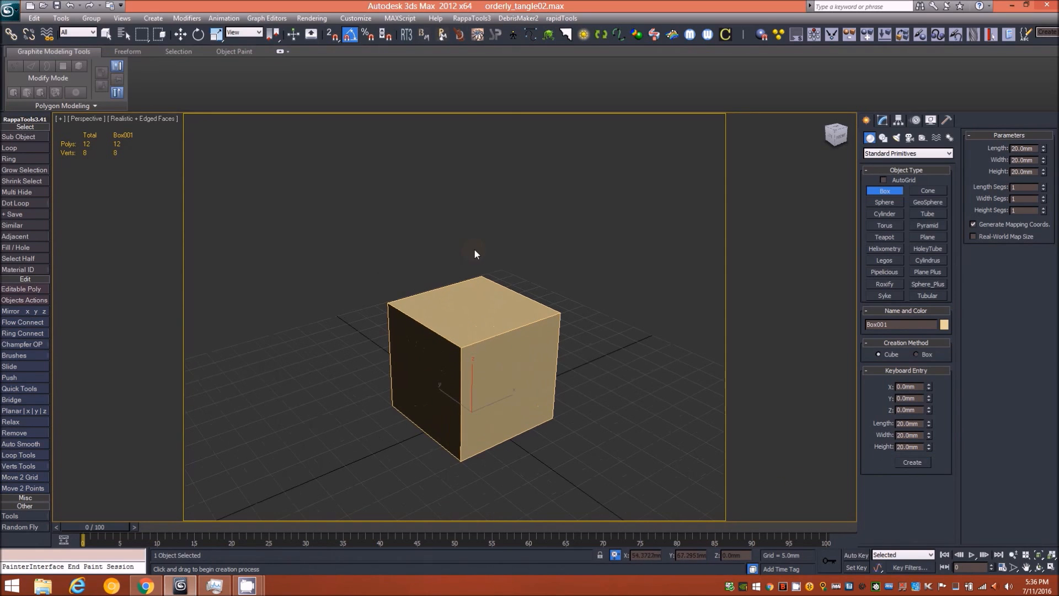
{"action": "left_click", "coordinate": [881, 121]}
{"action": "key", "text": "e"}
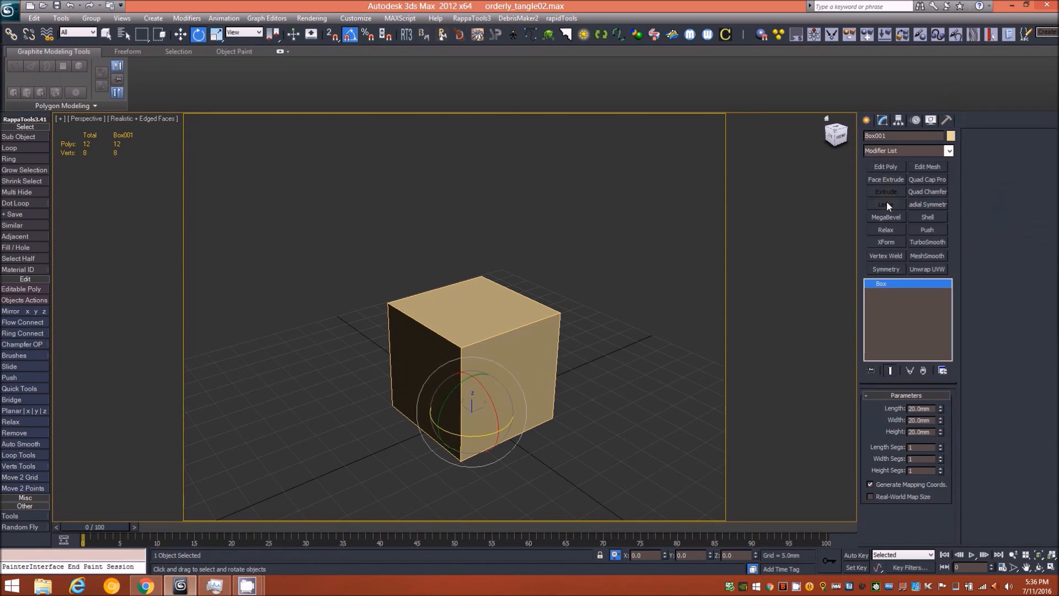
{"action": "left_click", "coordinate": [889, 166]}
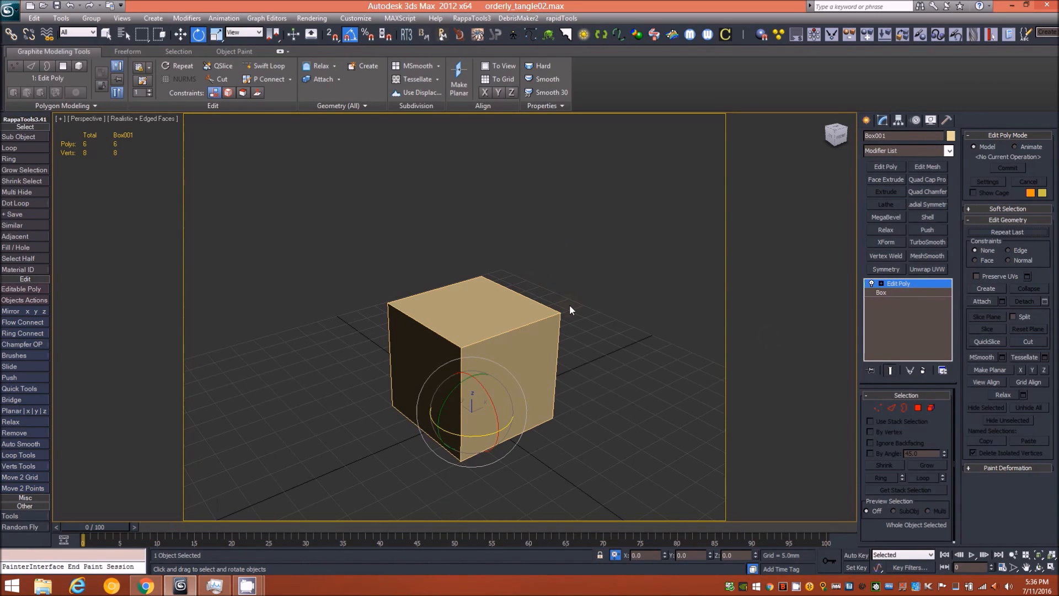
{"action": "left_click", "coordinate": [891, 407]}
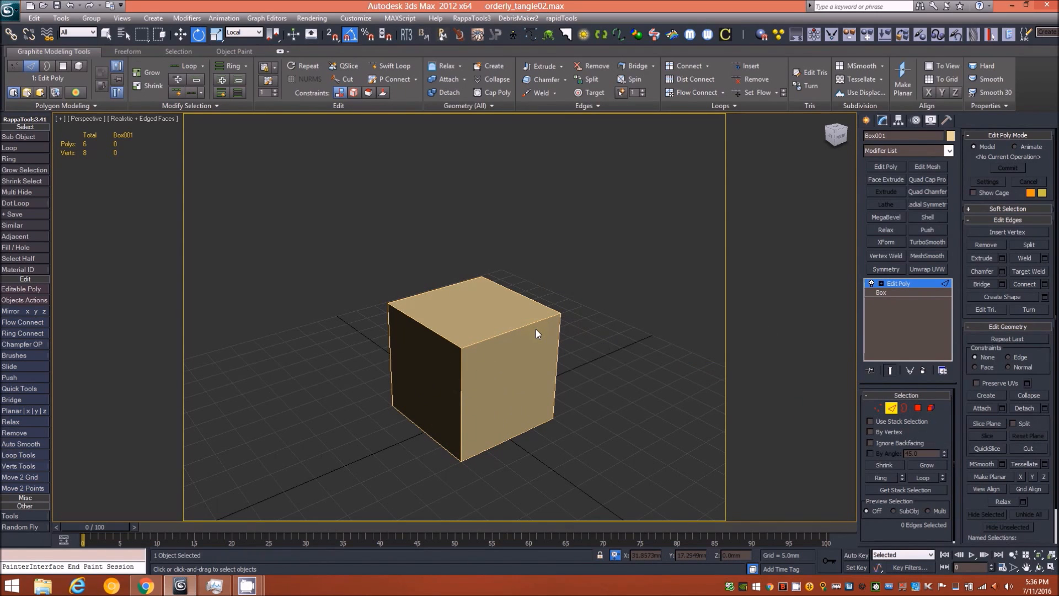
{"action": "key", "text": "ctrl+a"}
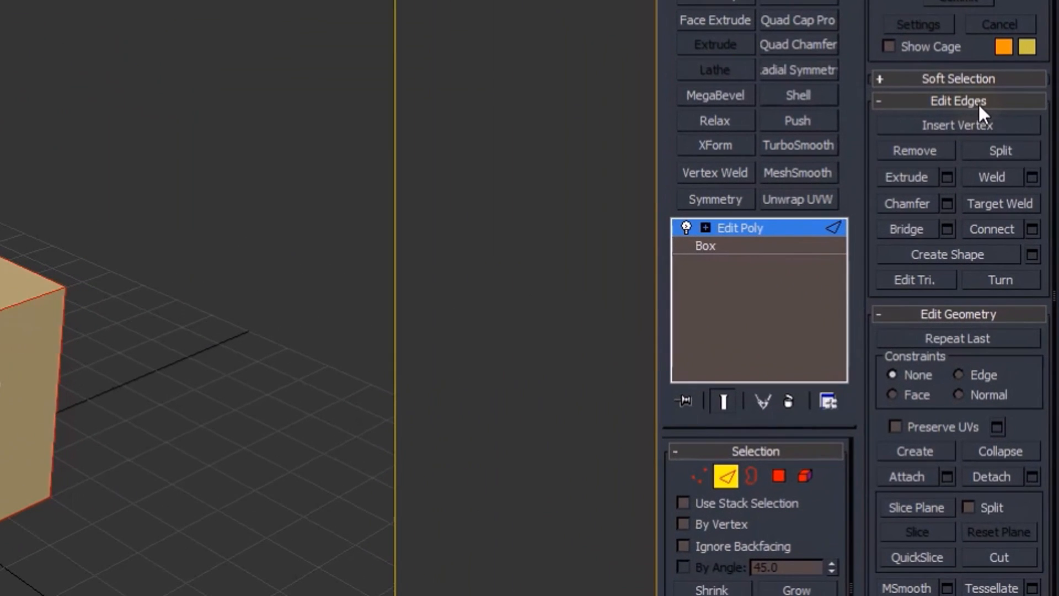
{"action": "left_click", "coordinate": [1007, 152]}
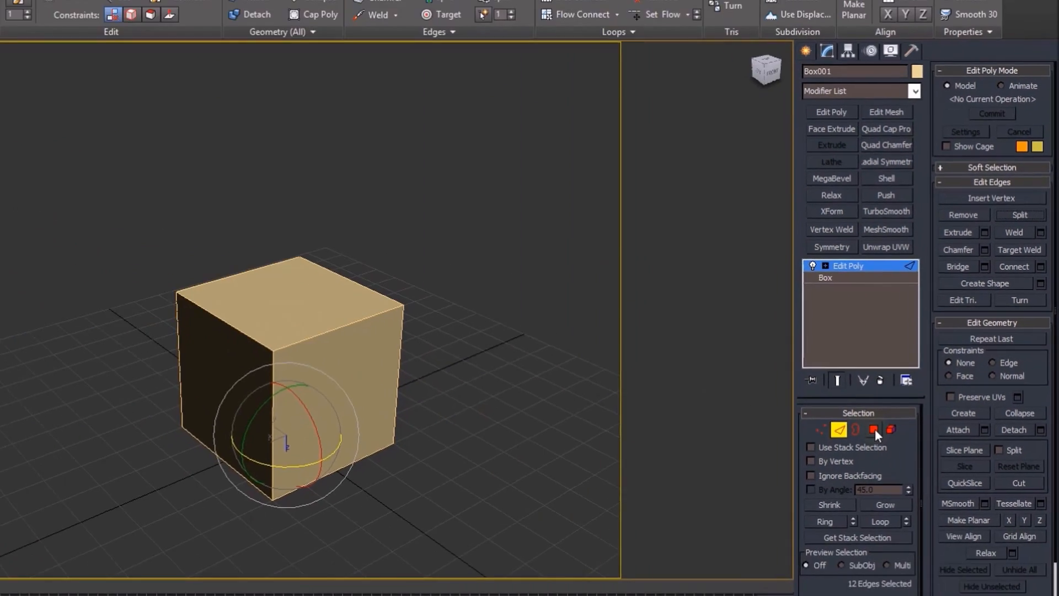
{"action": "left_click", "coordinate": [875, 429]}
Try moving one side polygon away from the box, and undo the move.
{"action": "left_click", "coordinate": [297, 450]}
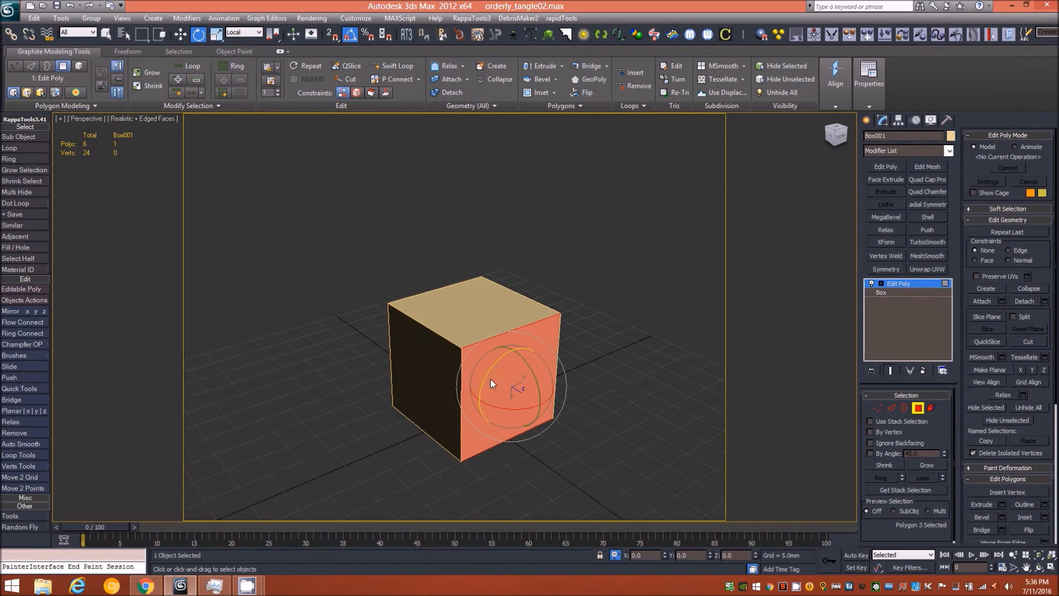
{"action": "key", "text": "w"}
{"action": "left_click_drag", "start_coordinate": [492, 371], "coordinate": [543, 407]}
{"action": "key", "text": "ctrl+z"}
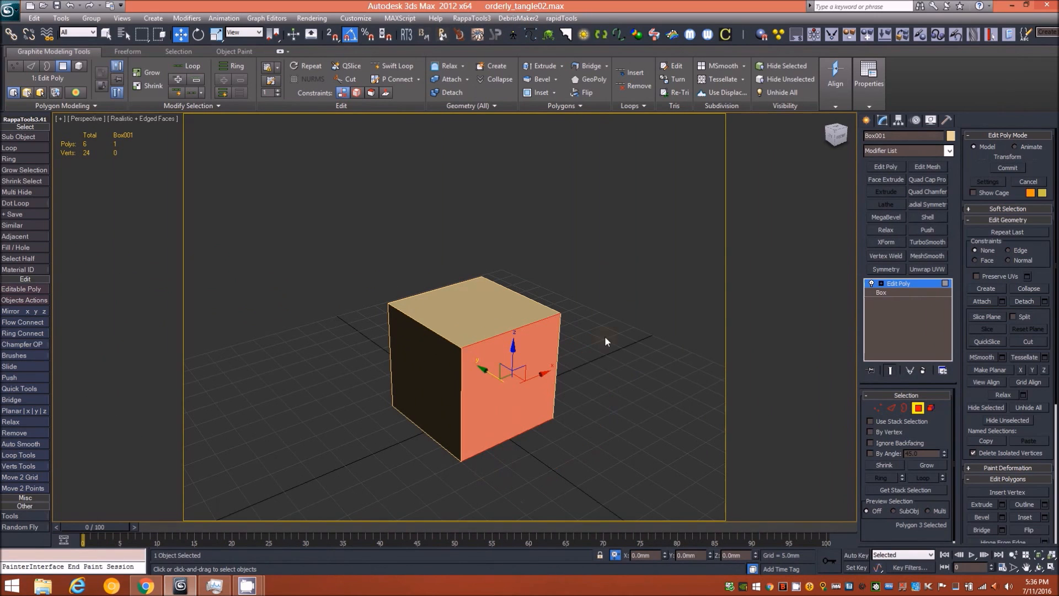
Inset all six faces of the box by 2 mm and delete the selected inner polygons.
{"action": "mouse_move", "coordinate": [584, 338]}
{"action": "middle_mouse_down", "text": "alt"}
{"action": "mouse_move", "coordinate": [557, 334]}
{"action": "mouse_move", "coordinate": [573, 329]}
{"action": "middle_mouse_up", "text": "alt"}
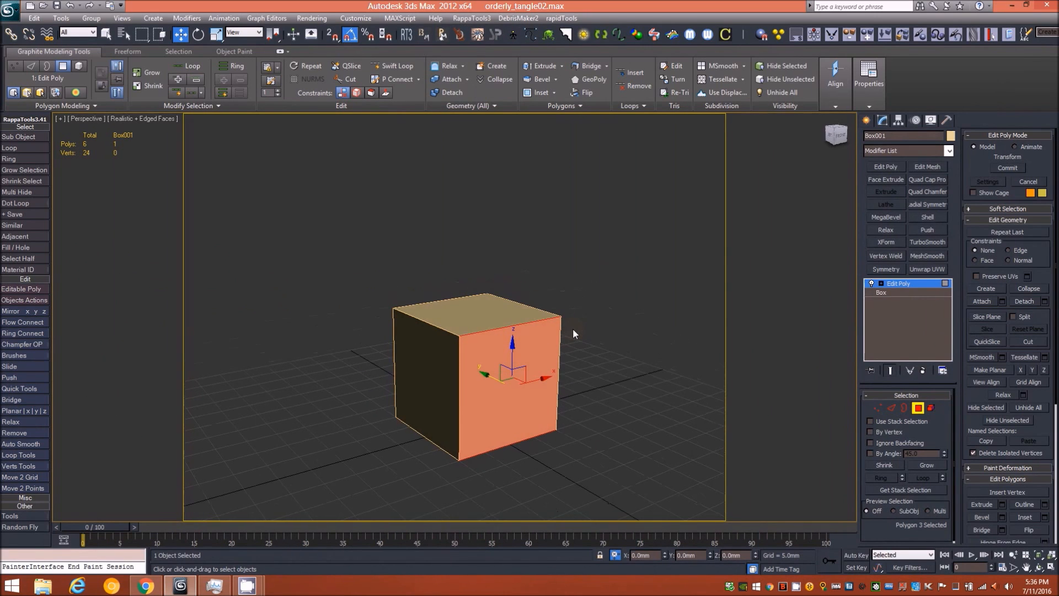
{"action": "key", "text": "ctrl+a"}
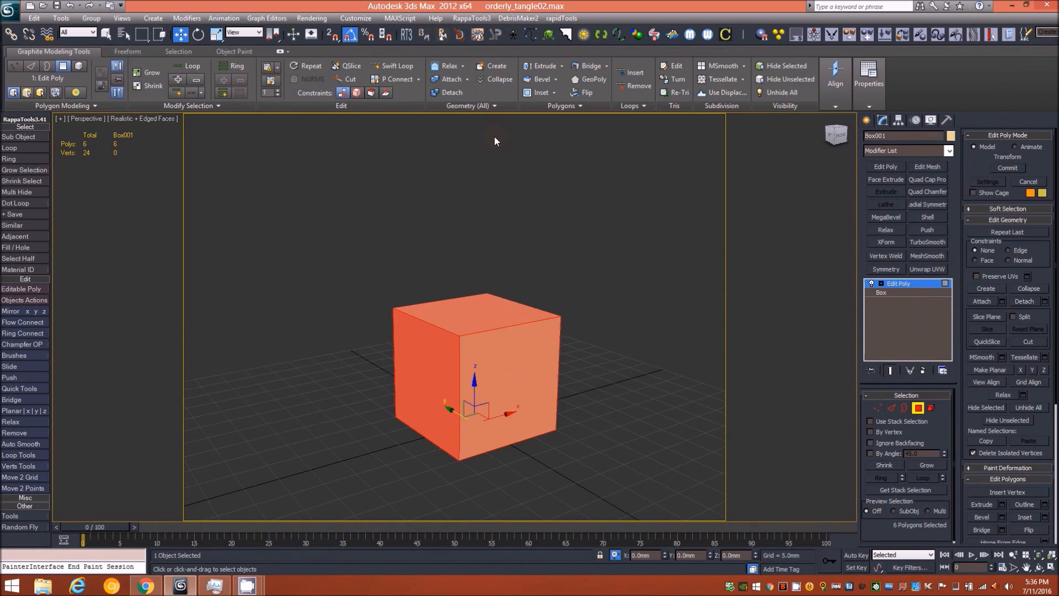
{"action": "left_click", "coordinate": [535, 92]}
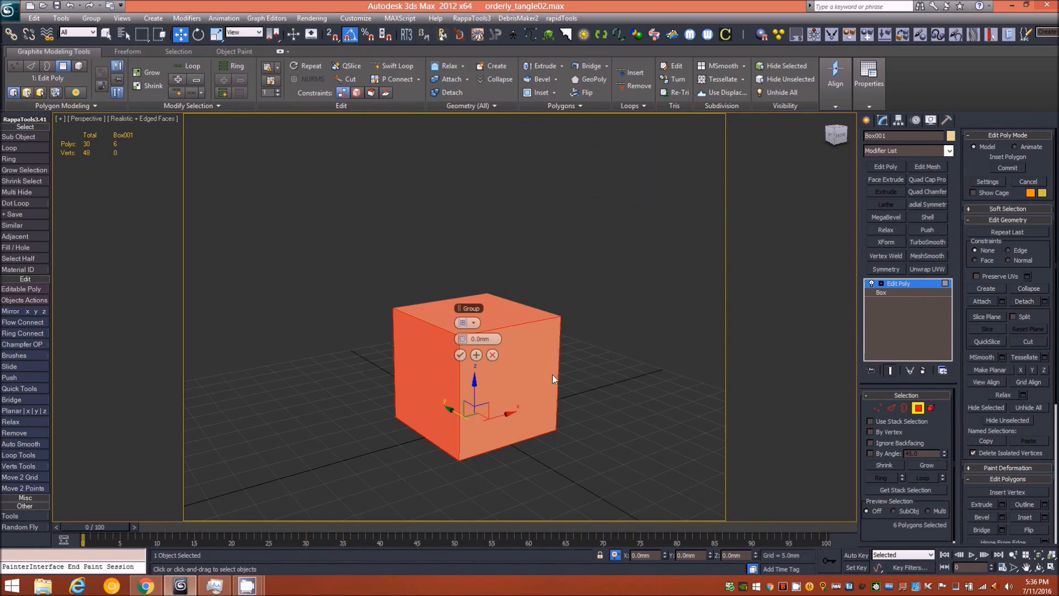
{"action": "left_click", "coordinate": [480, 339]}
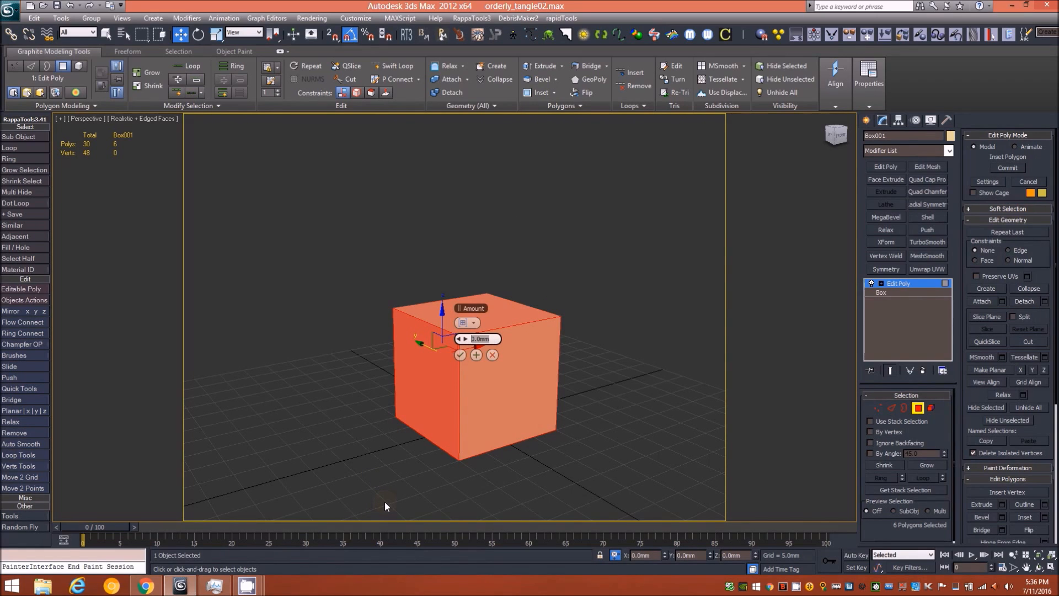
{"action": "type", "text": "2"}
{"action": "key", "text": "Return"}
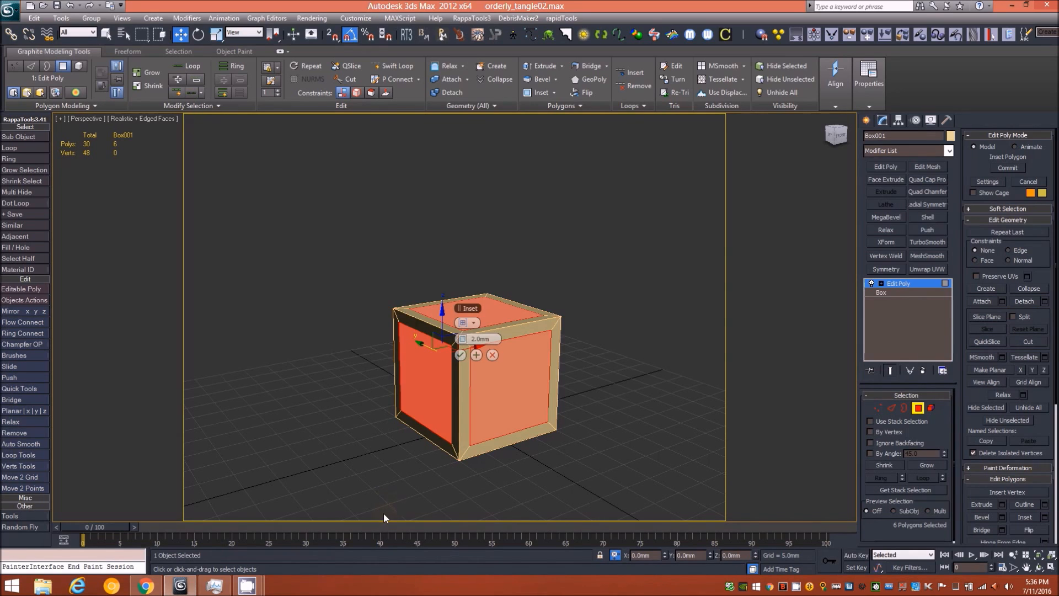
{"action": "left_click", "coordinate": [460, 355]}
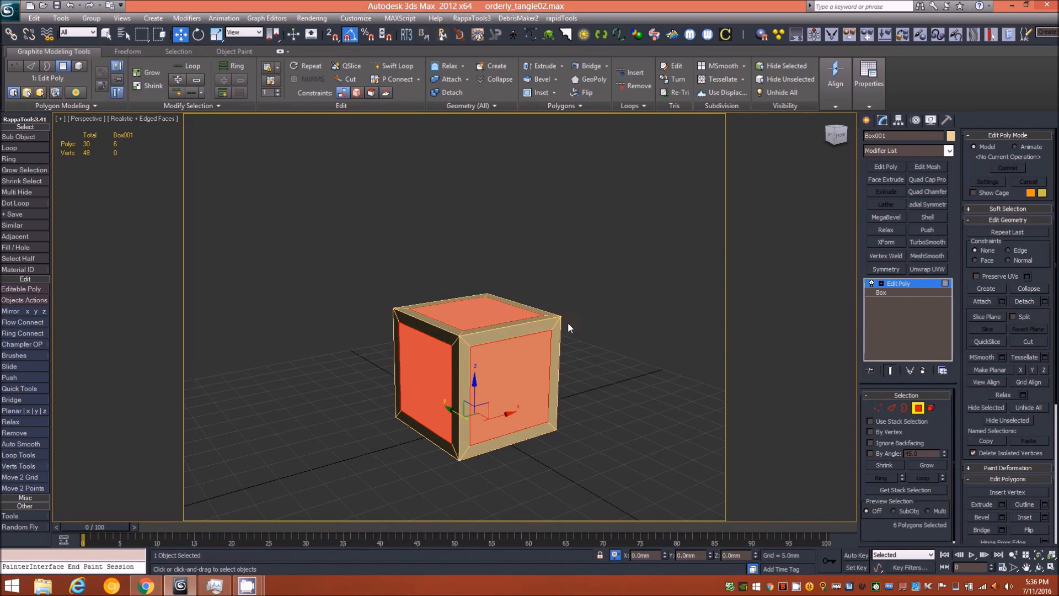
{"action": "key", "text": "Delete"}
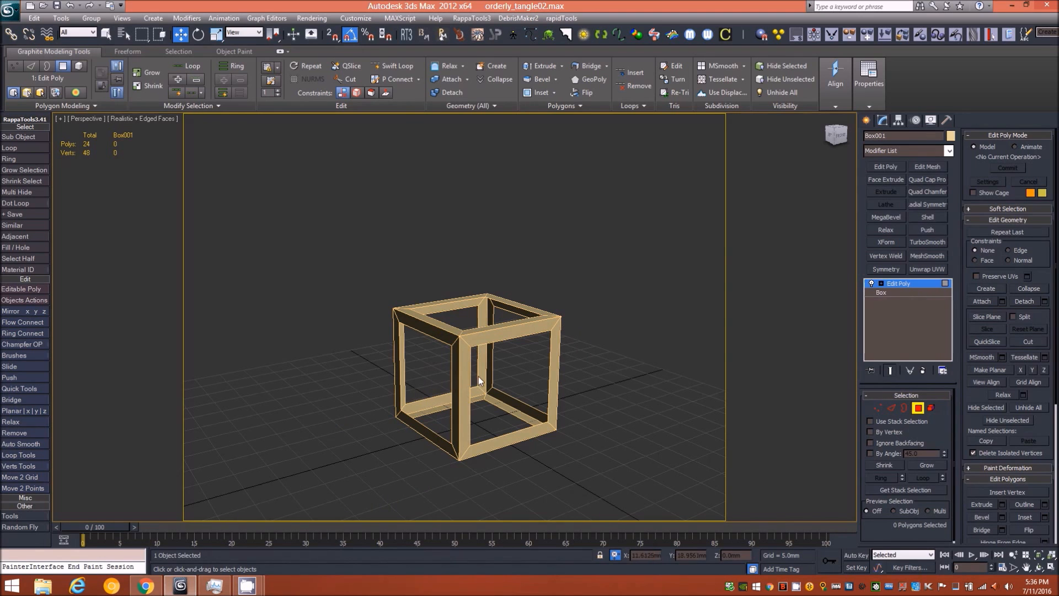
Select all the remaining frame polygons and set the Rotate tool's reference coordinate system to Local.
{"action": "middle_click_drag", "start_coordinate": [479, 376], "coordinate": [475, 346], "text": "alt"}
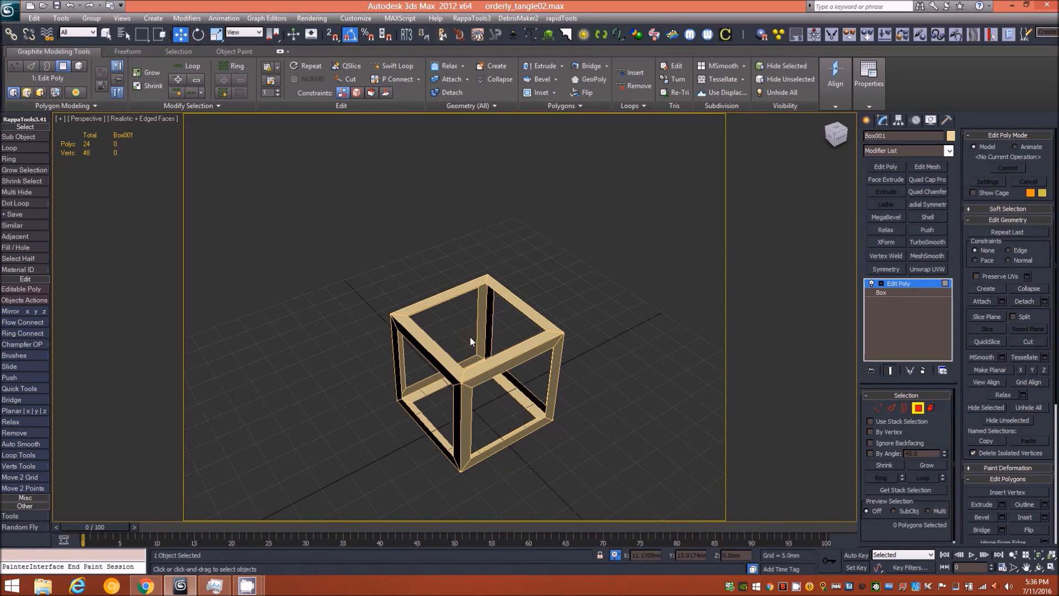
{"action": "scroll", "coordinate": [471, 340], "scroll_direction": "up", "scroll_amount": 5}
{"action": "mouse_move", "coordinate": [497, 308]}
{"action": "middle_mouse_down", "text": "alt"}
{"action": "mouse_move", "coordinate": [438, 272]}
{"action": "mouse_move", "coordinate": [506, 291]}
{"action": "middle_mouse_up", "text": "alt"}
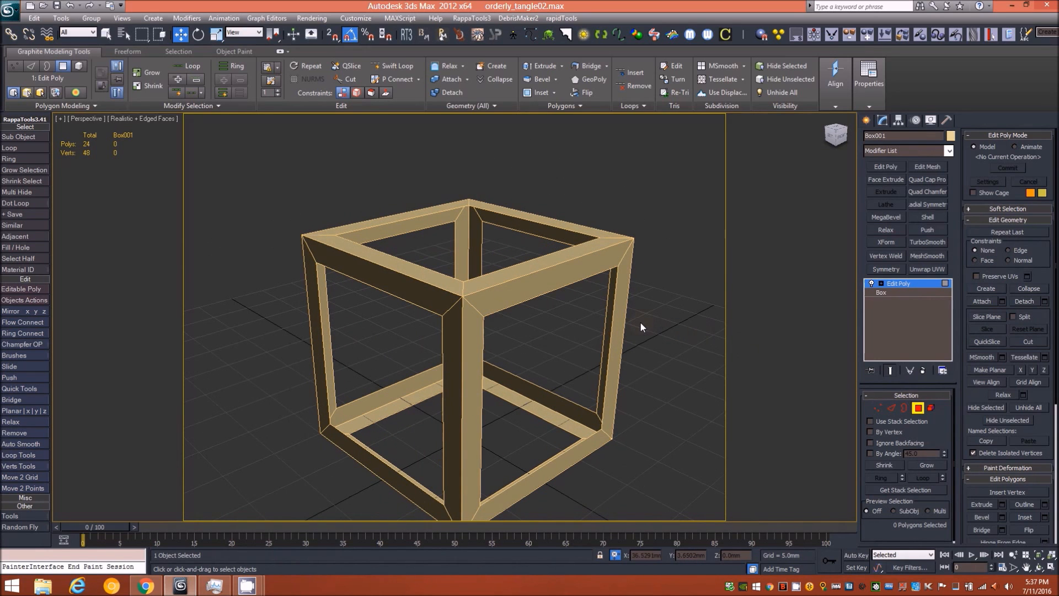
{"action": "key", "text": "ctrl+a"}
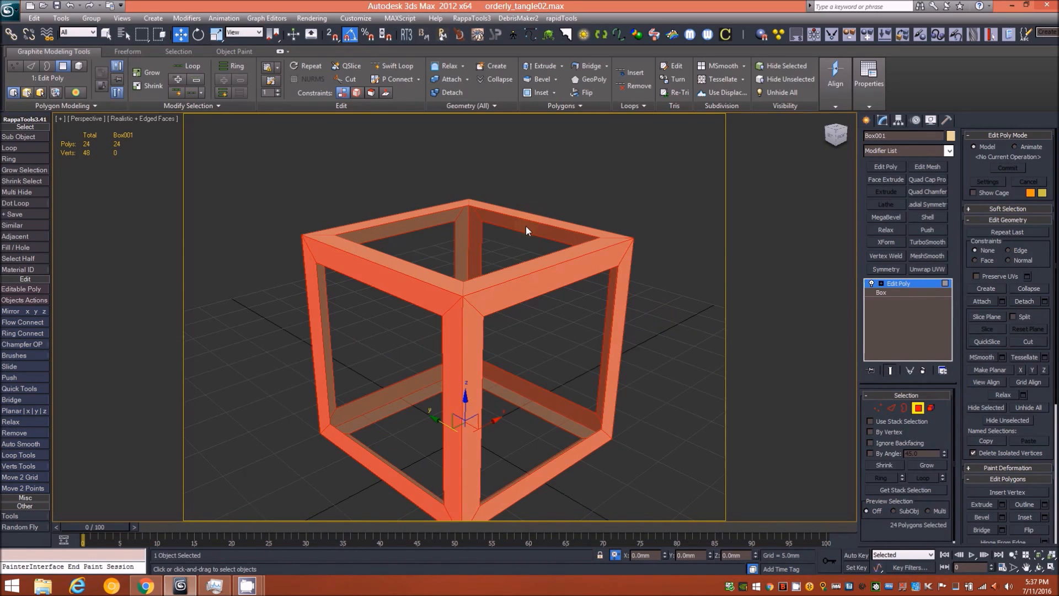
{"action": "key", "text": "e"}
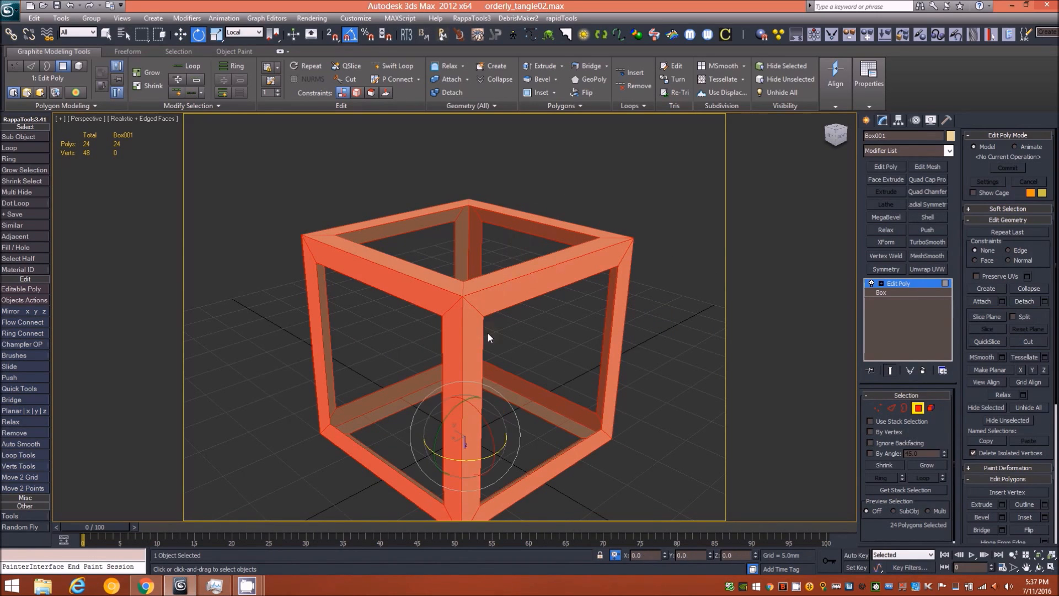
{"action": "left_click", "coordinate": [259, 33]}
{"action": "left_click", "coordinate": [248, 71]}
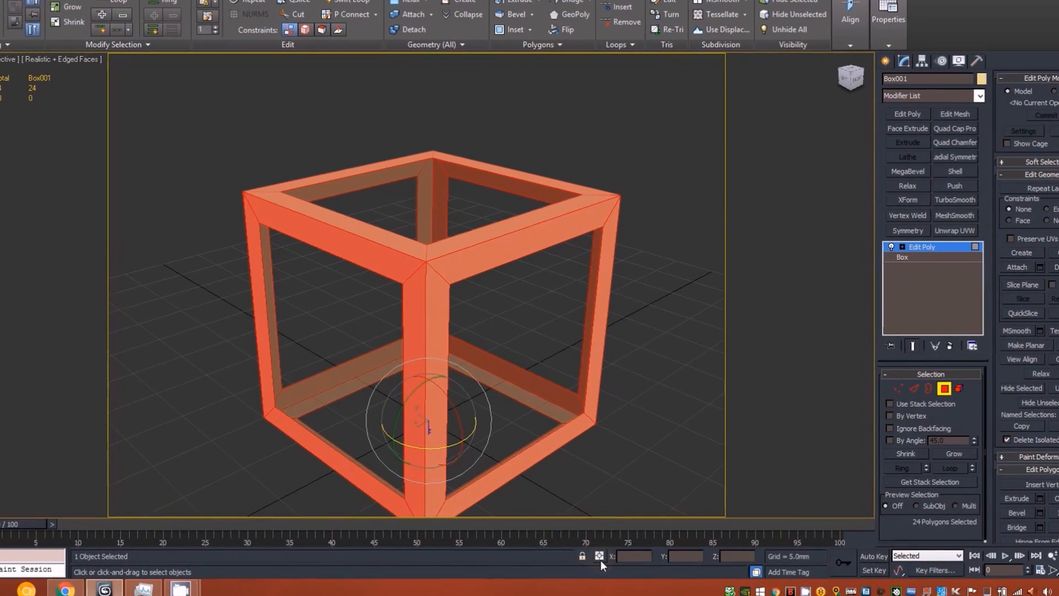
Rotate the selected frame polygons about their local Z axes, using offset transform entry and the Edit Poly Animate mode.
{"action": "left_click", "coordinate": [599, 557]}
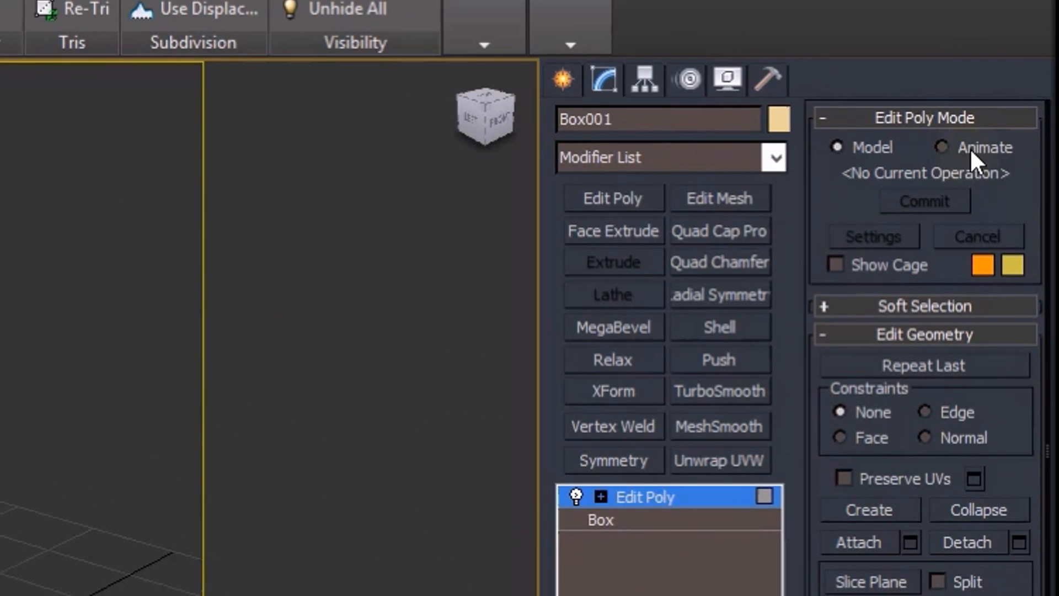
{"action": "left_click", "coordinate": [970, 148]}
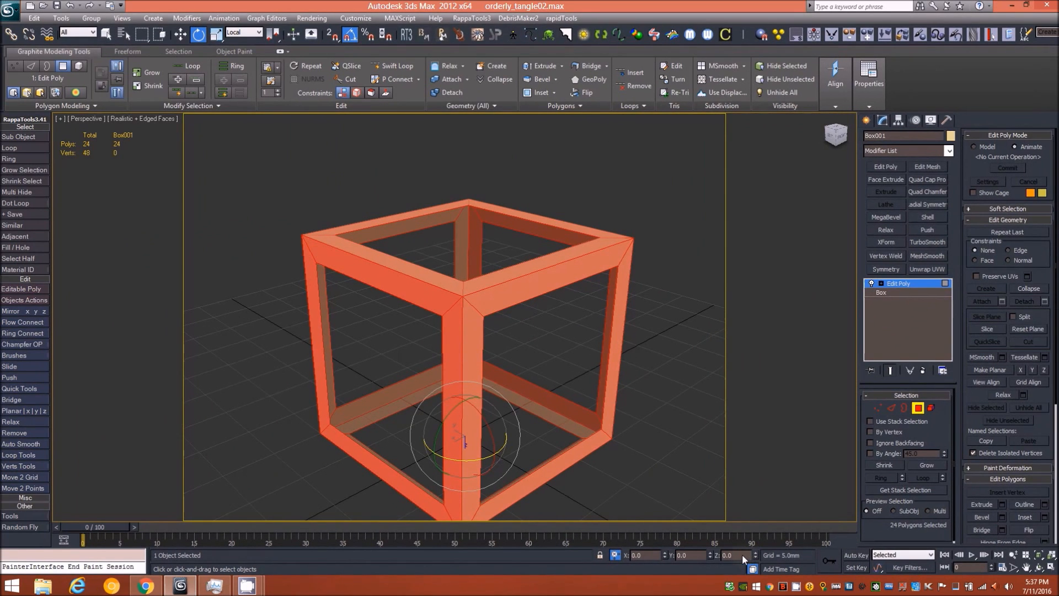
{"action": "left_click", "coordinate": [730, 553]}
{"action": "key", "text": "Return"}
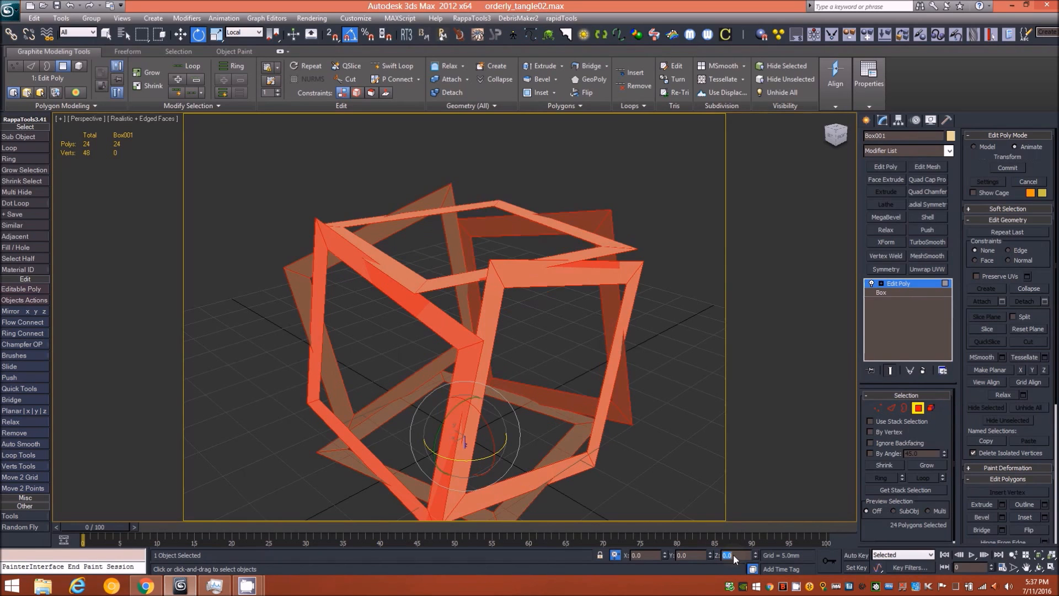
Add a Push modifier to the rotated frames with a push value of about -3.55 mm.
{"action": "mouse_move", "coordinate": [592, 366]}
{"action": "middle_mouse_down", "text": "alt"}
{"action": "mouse_move", "coordinate": [539, 339]}
{"action": "mouse_move", "coordinate": [475, 345]}
{"action": "mouse_move", "coordinate": [568, 370]}
{"action": "mouse_move", "coordinate": [598, 359]}
{"action": "middle_mouse_up", "text": "alt"}
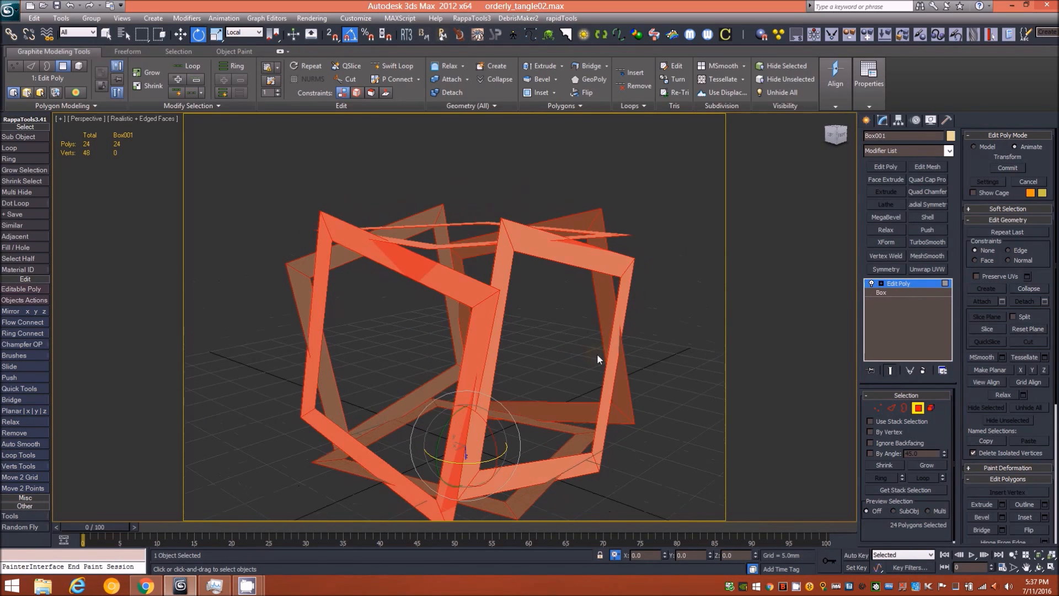
{"action": "left_click", "coordinate": [929, 230]}
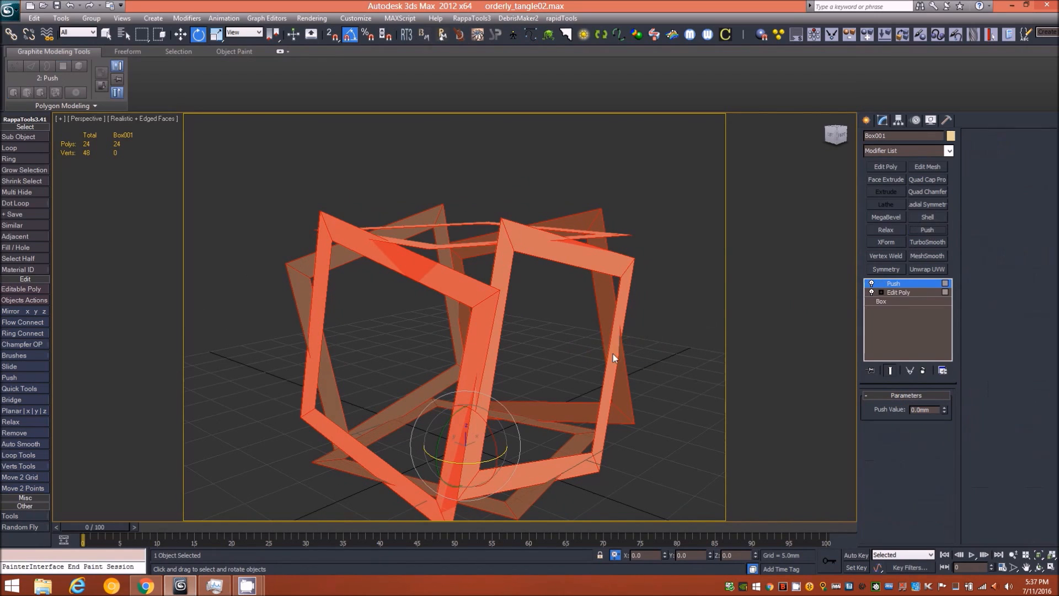
{"action": "middle_click_drag", "start_coordinate": [489, 261], "coordinate": [505, 301], "text": "alt"}
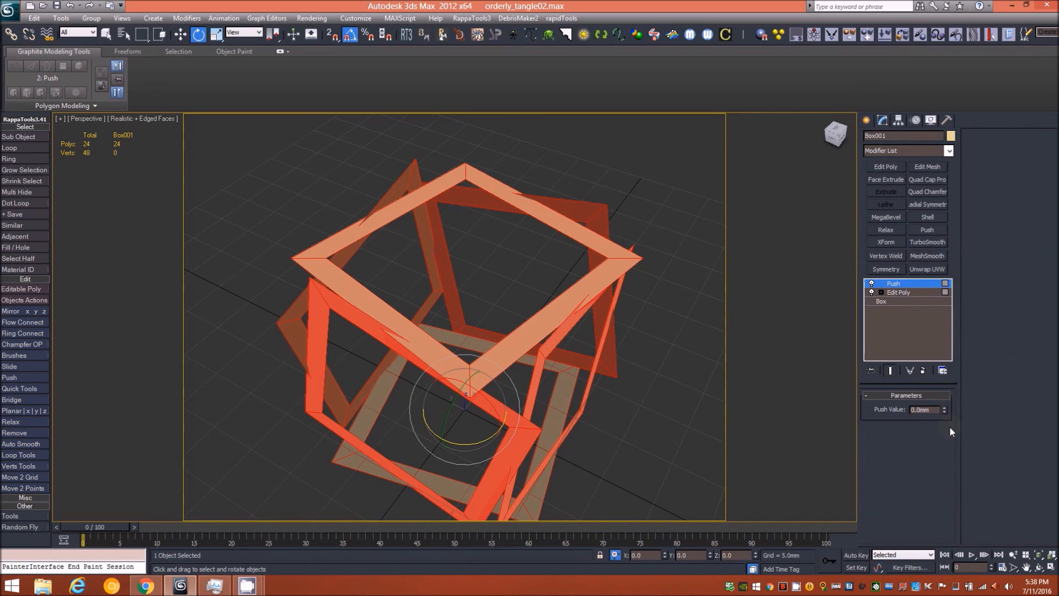
{"action": "left_click_drag", "start_coordinate": [945, 409], "coordinate": [1002, 17]}
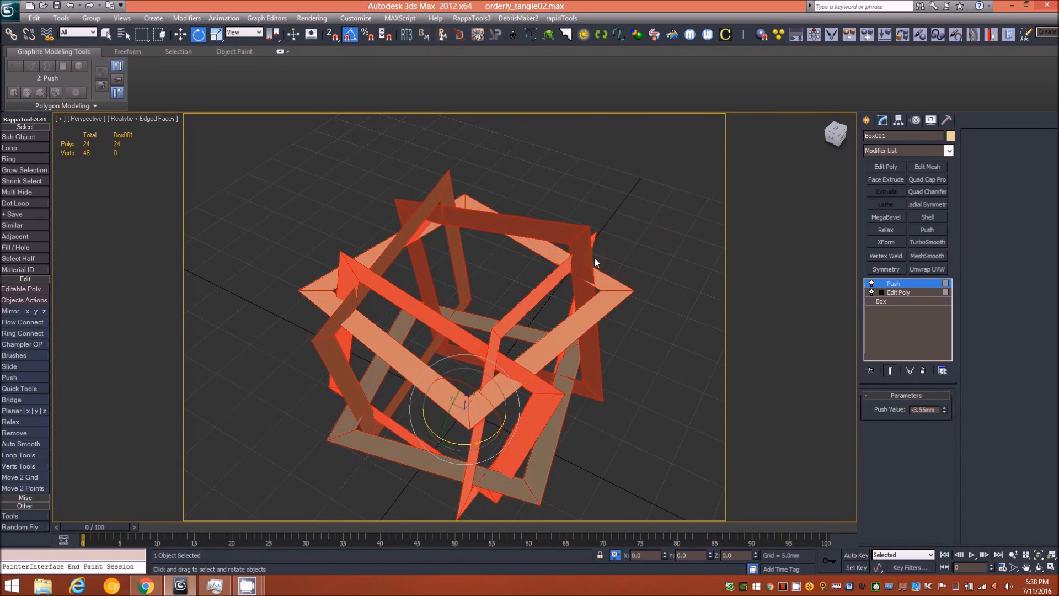
Adjust the Push modifier's value to about -3.80 mm, checking the fit where the frame corners meet.
{"action": "scroll", "coordinate": [599, 253], "scroll_direction": "up", "scroll_amount": 6}
{"action": "middle_click_drag", "start_coordinate": [656, 191], "coordinate": [601, 319], "text": "alt"}
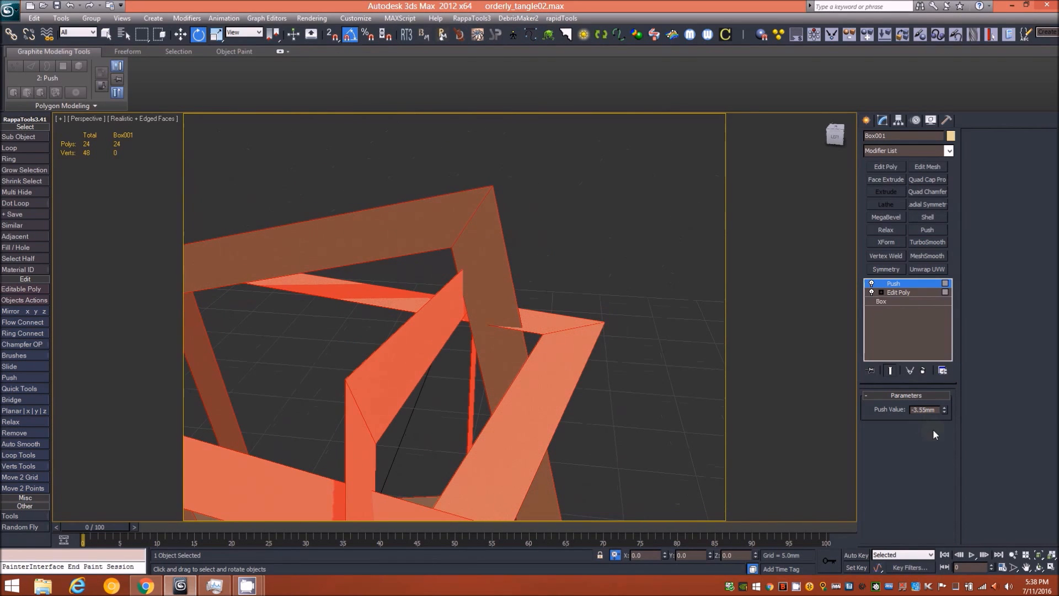
{"action": "middle_click_drag", "start_coordinate": [492, 241], "coordinate": [492, 217], "text": "alt"}
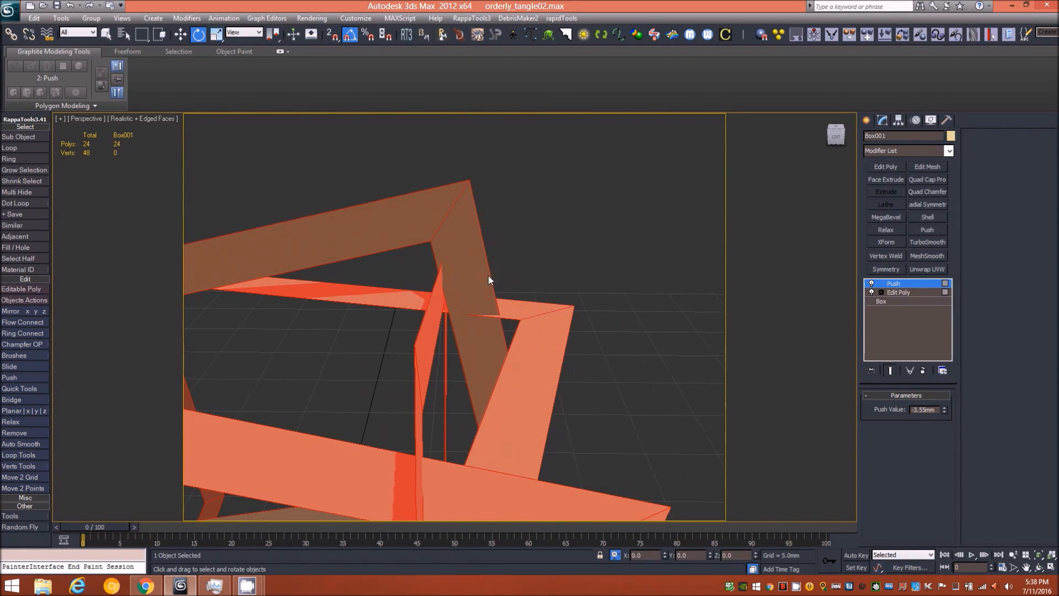
{"action": "left_click_drag", "start_coordinate": [945, 412], "coordinate": [949, 414]}
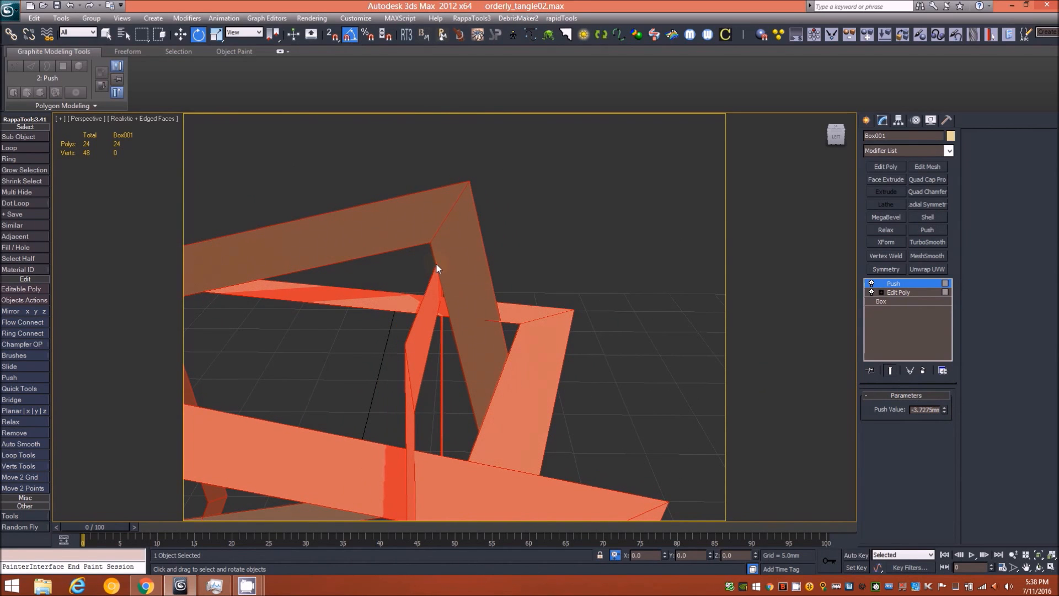
{"action": "left_click_drag", "start_coordinate": [944, 411], "coordinate": [945, 410]}
Fine-tune the Push value to about -3.84 mm, checking the inner frame corner up close.
{"action": "scroll", "coordinate": [374, 233], "scroll_direction": "up", "scroll_amount": 5}
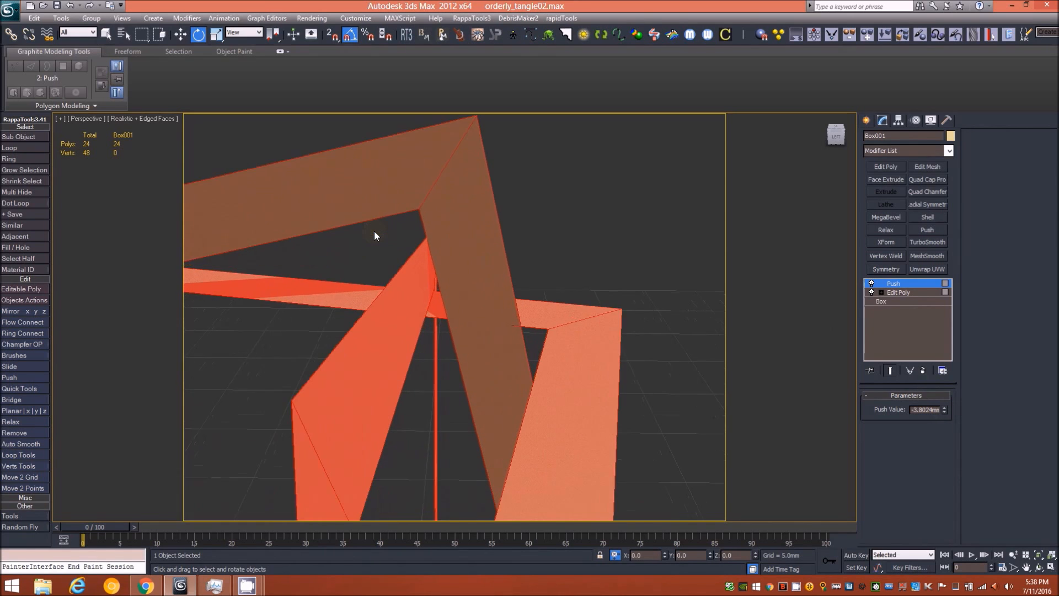
{"action": "middle_click_drag", "start_coordinate": [415, 234], "coordinate": [508, 306]}
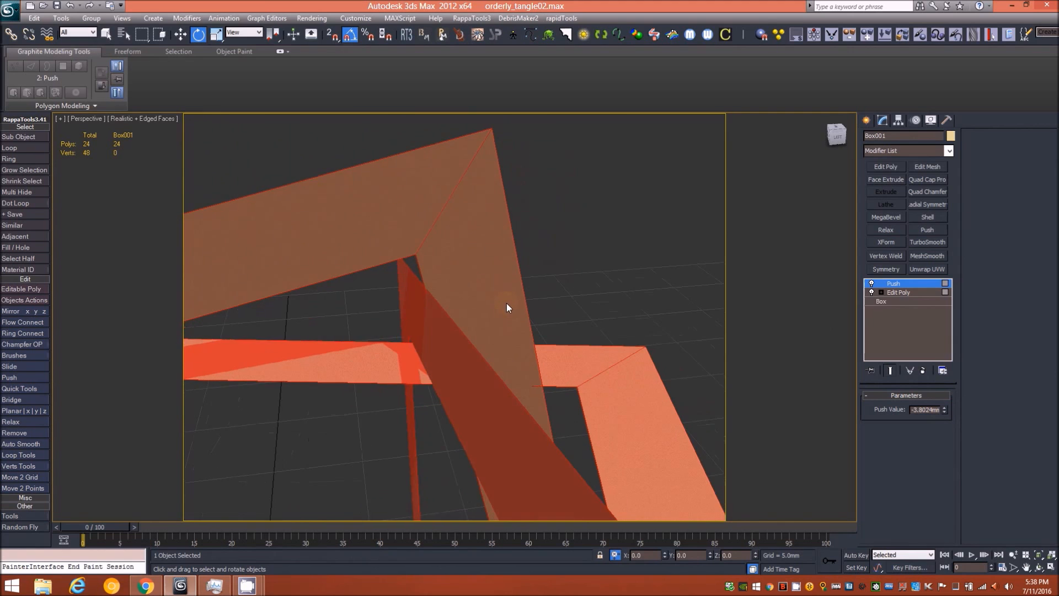
{"action": "scroll", "coordinate": [428, 281], "scroll_direction": "up", "scroll_amount": 3}
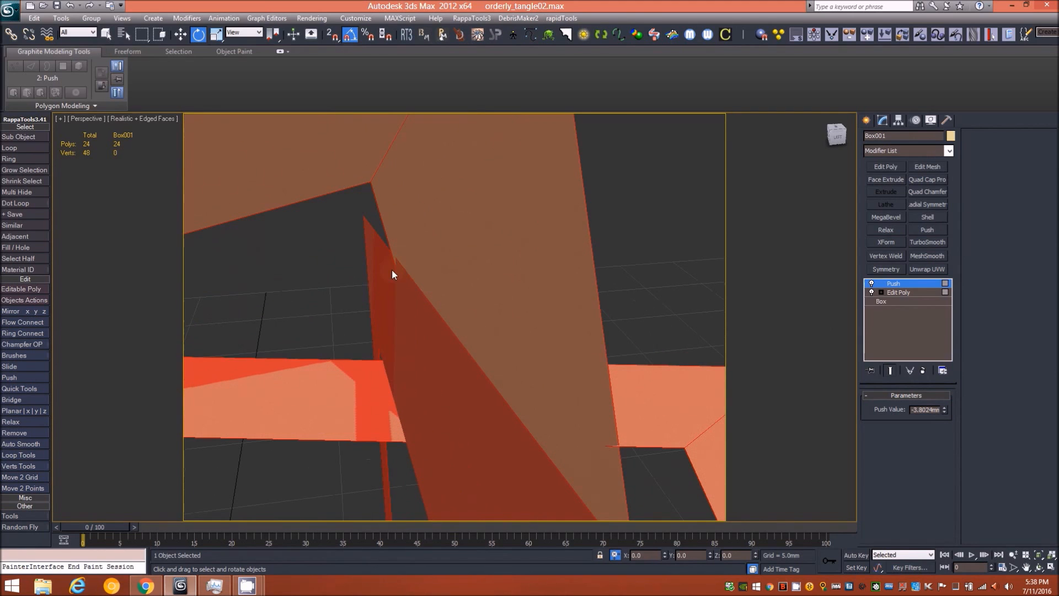
{"action": "middle_click_drag", "start_coordinate": [423, 253], "coordinate": [413, 253], "text": "alt"}
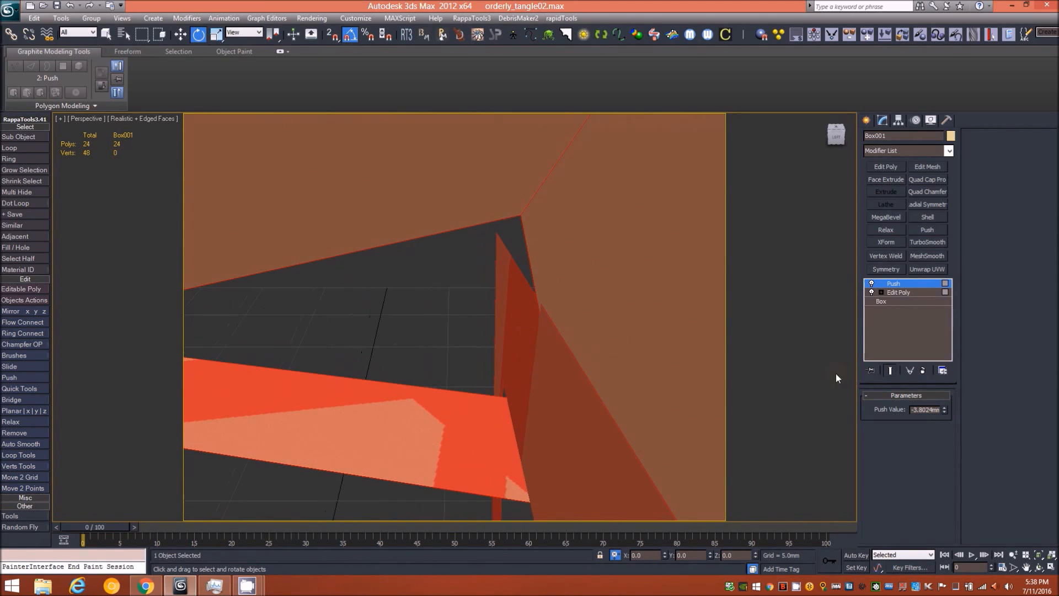
{"action": "left_click", "coordinate": [945, 411]}
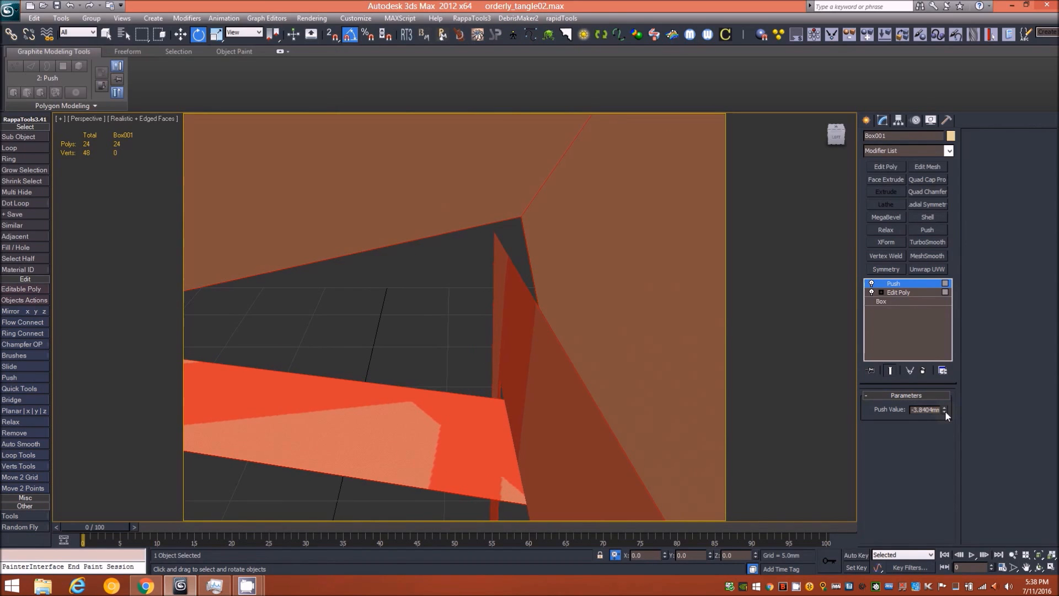
{"action": "middle_click_drag", "start_coordinate": [608, 321], "coordinate": [548, 342], "text": "alt"}
{"action": "scroll", "coordinate": [645, 392], "scroll_direction": "down", "scroll_amount": 2}
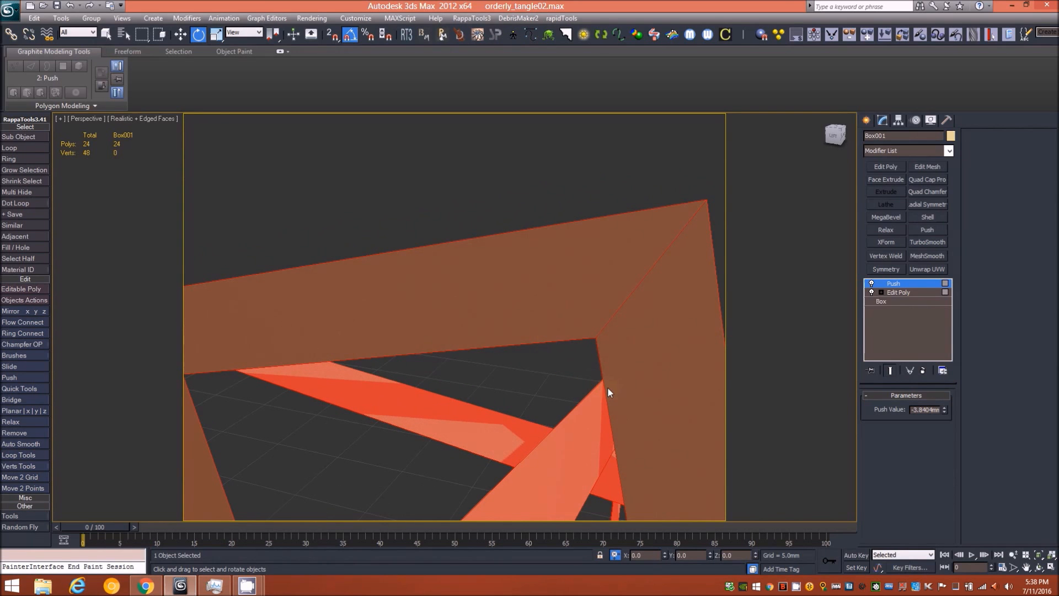
{"action": "middle_click_drag", "start_coordinate": [602, 383], "coordinate": [597, 376], "text": "alt"}
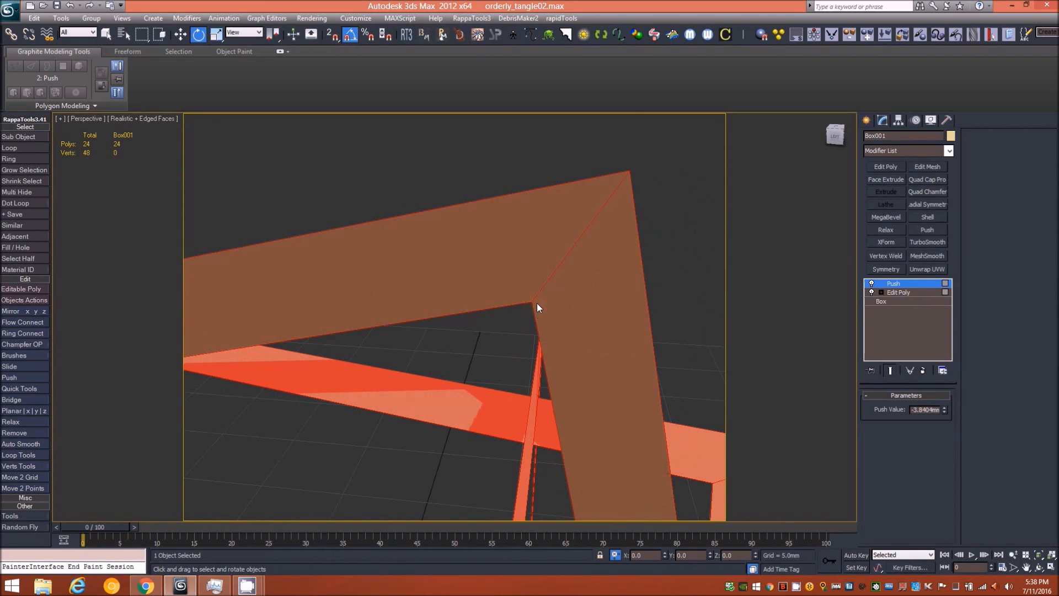
Add a Shell modifier to the pushed frames and set its inner amount to 0 mm.
{"action": "scroll", "coordinate": [540, 287], "scroll_direction": "down", "scroll_amount": 5}
{"action": "middle_click_drag", "start_coordinate": [544, 300], "coordinate": [461, 345], "text": "alt"}
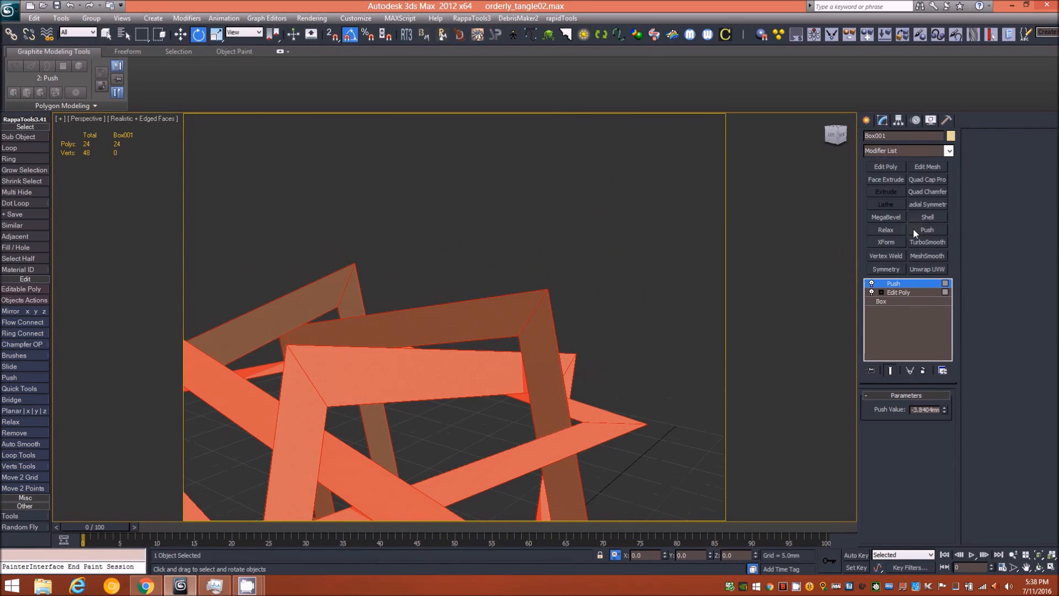
{"action": "left_click", "coordinate": [932, 215]}
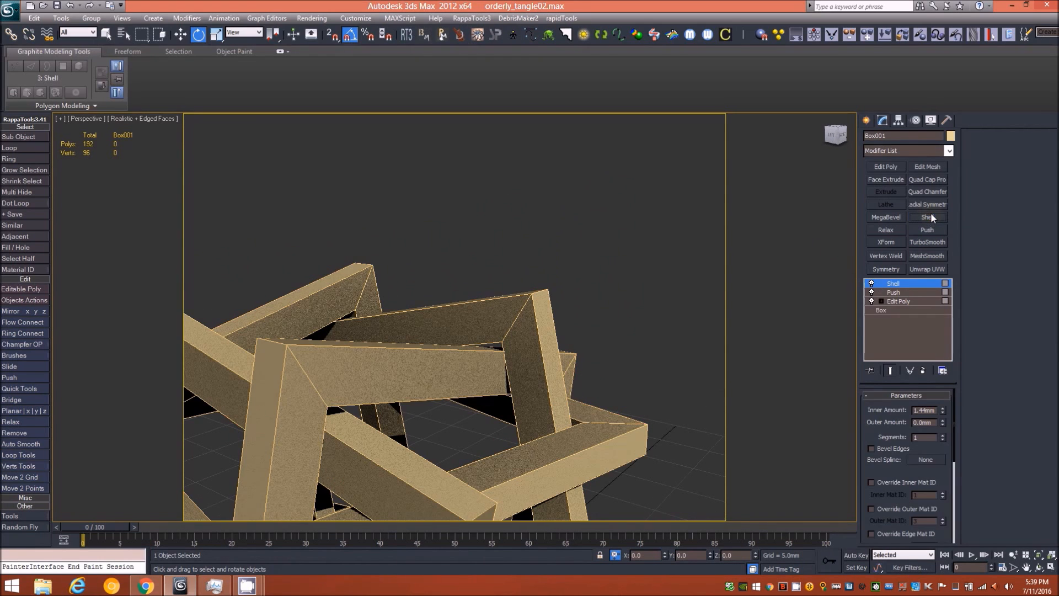
{"action": "left_click_drag", "start_coordinate": [943, 409], "coordinate": [951, 474]}
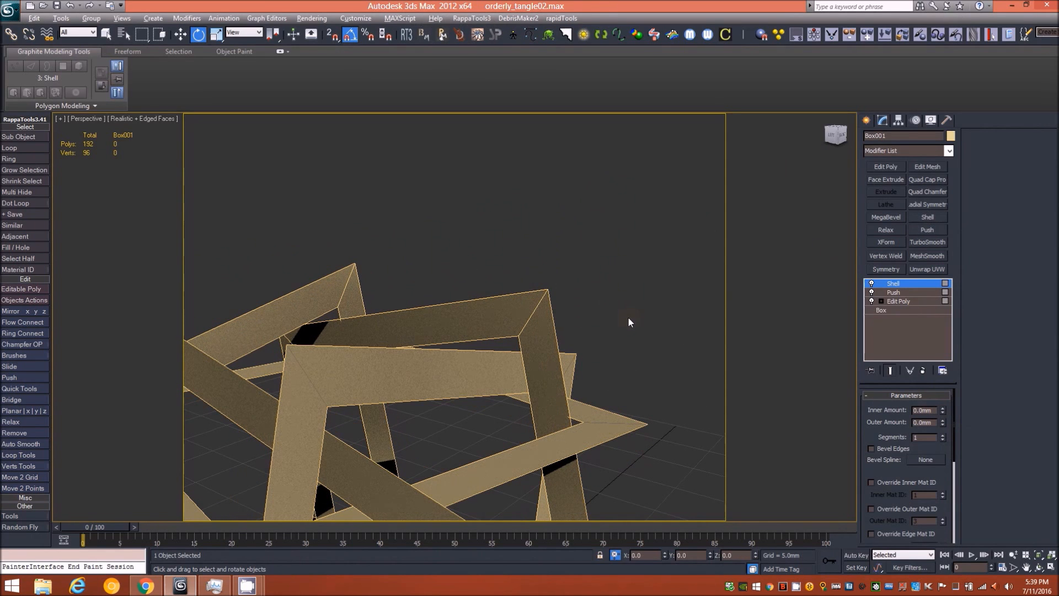
Try a Shell outer amount of about 1.1 mm, and set it back to 0 mm.
{"action": "left_click_drag", "start_coordinate": [945, 422], "coordinate": [948, 365]}
{"action": "middle_click_drag", "start_coordinate": [562, 380], "coordinate": [491, 416], "text": "alt"}
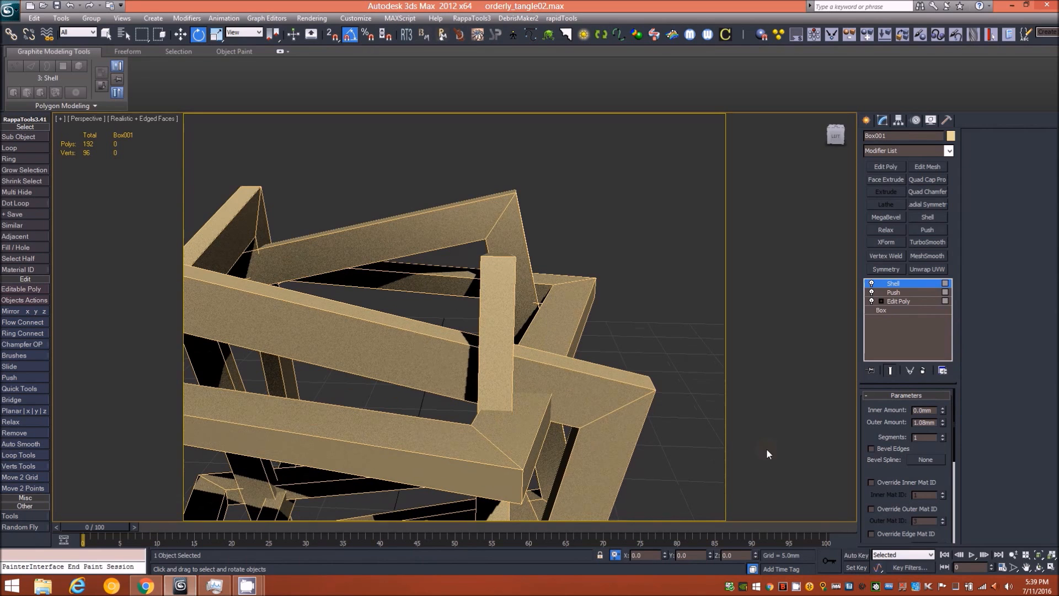
{"action": "left_click_drag", "start_coordinate": [945, 423], "coordinate": [932, 524]}
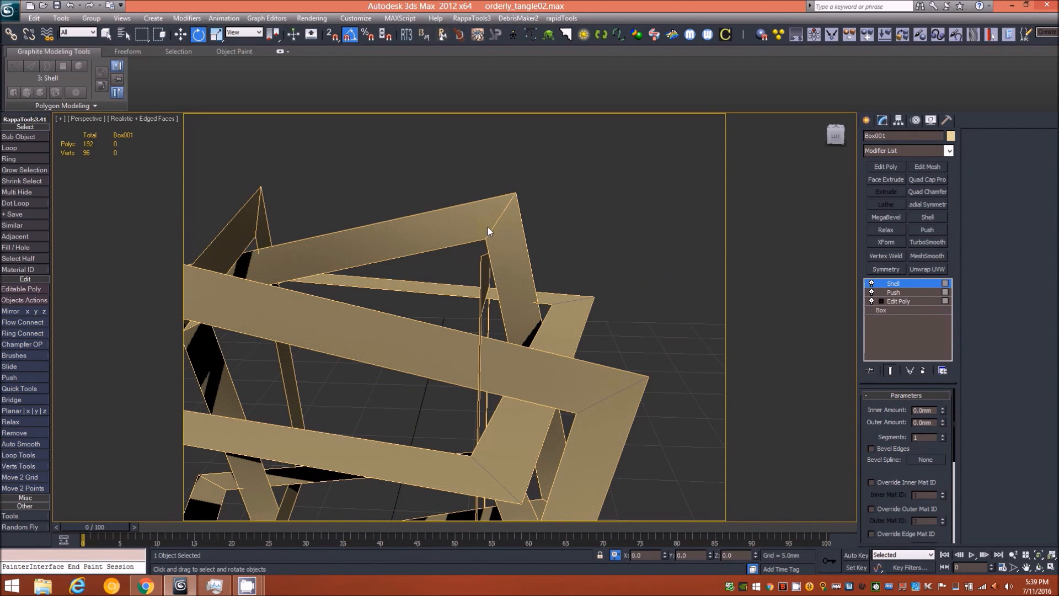
Set the Shell's inner amount to 1.7 mm, checking the clearance at the inner frame corner.
{"action": "scroll", "coordinate": [476, 230], "scroll_direction": "up", "scroll_amount": 5}
{"action": "middle_click_drag", "start_coordinate": [522, 201], "coordinate": [446, 423], "text": "alt"}
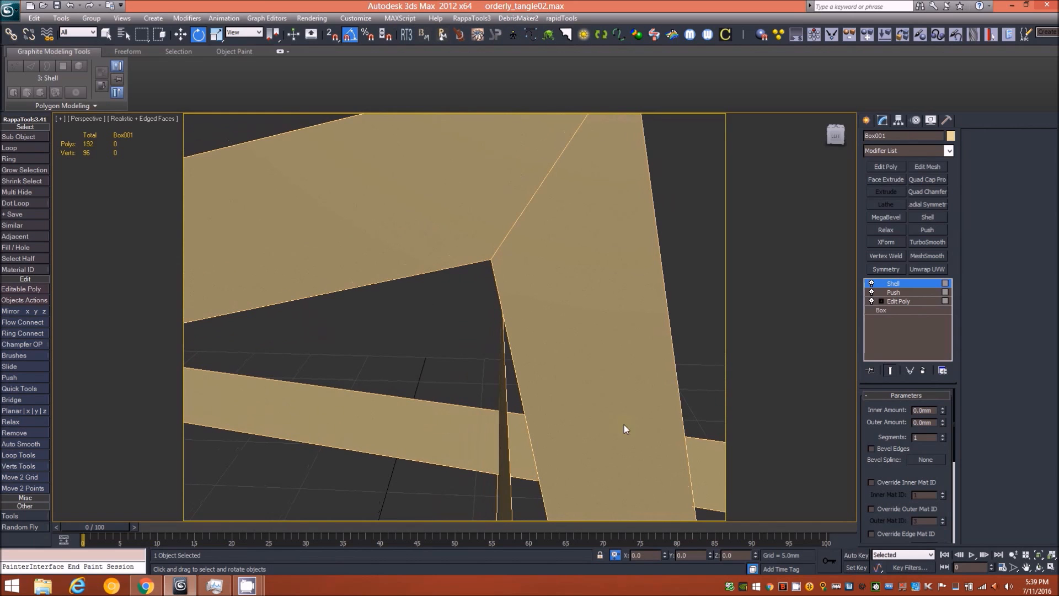
{"action": "left_click_drag", "start_coordinate": [942, 412], "coordinate": [941, 316]}
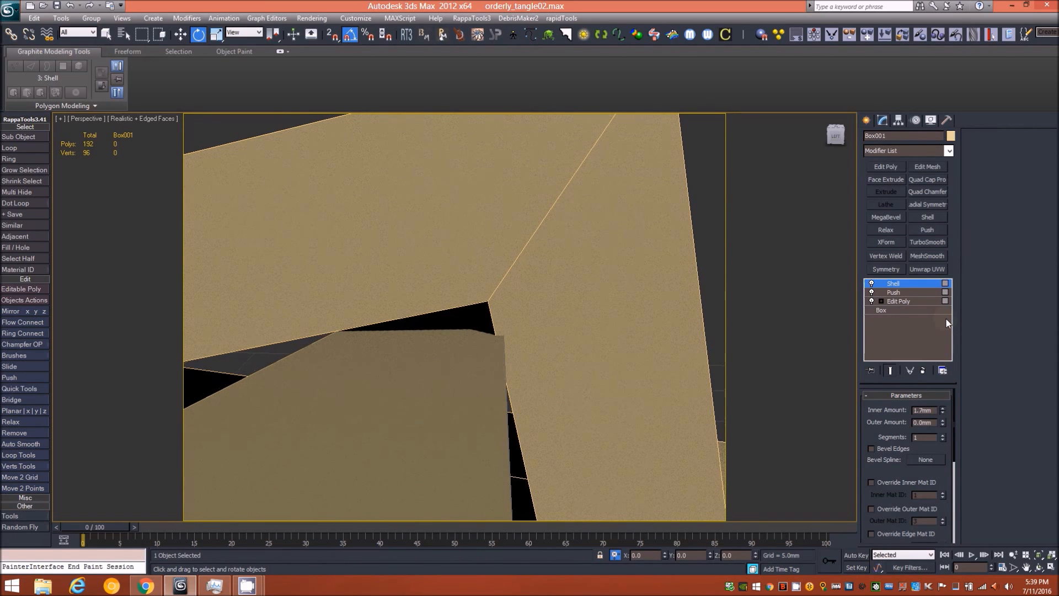
{"action": "scroll", "coordinate": [389, 314], "scroll_direction": "down", "scroll_amount": 5}
{"action": "middle_click_drag", "start_coordinate": [389, 313], "coordinate": [376, 348], "text": "alt"}
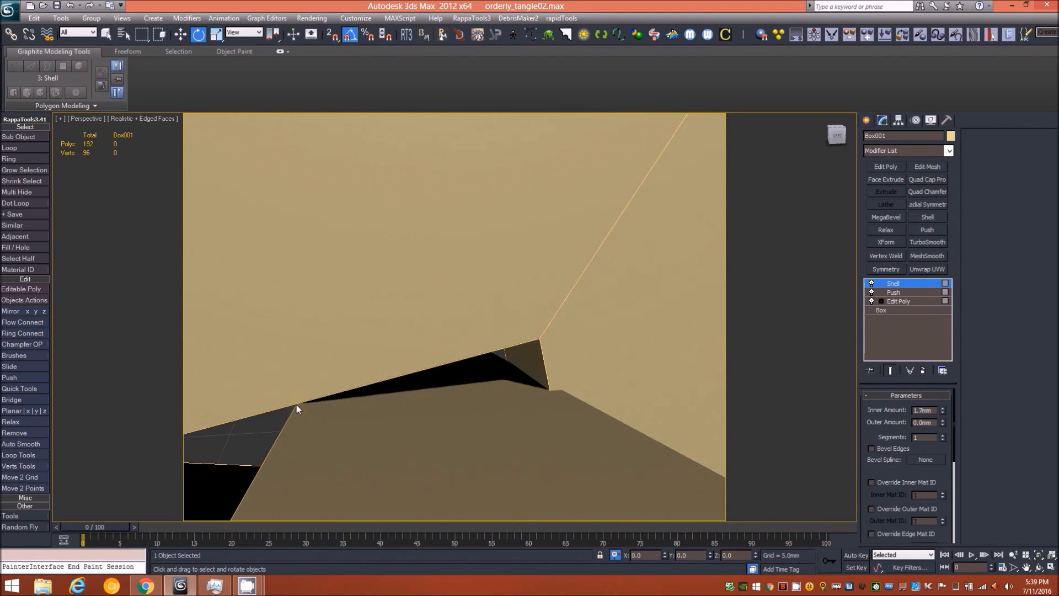
{"action": "middle_click_drag", "start_coordinate": [477, 355], "coordinate": [475, 354], "text": "alt"}
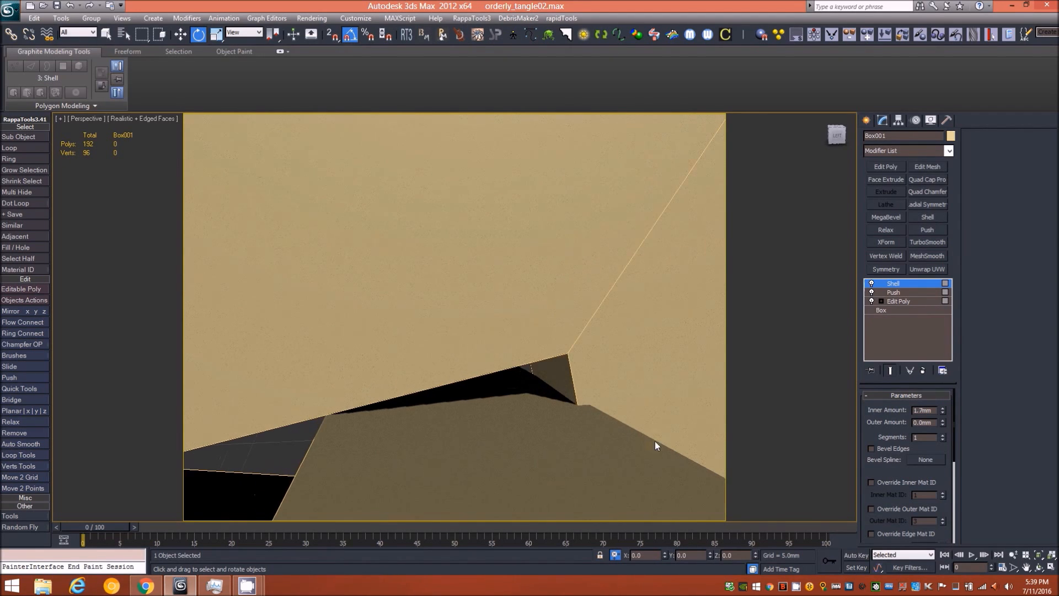
{"action": "scroll", "coordinate": [510, 410], "scroll_direction": "down", "scroll_amount": 2}
{"action": "middle_click_drag", "start_coordinate": [509, 406], "coordinate": [582, 422], "text": "alt"}
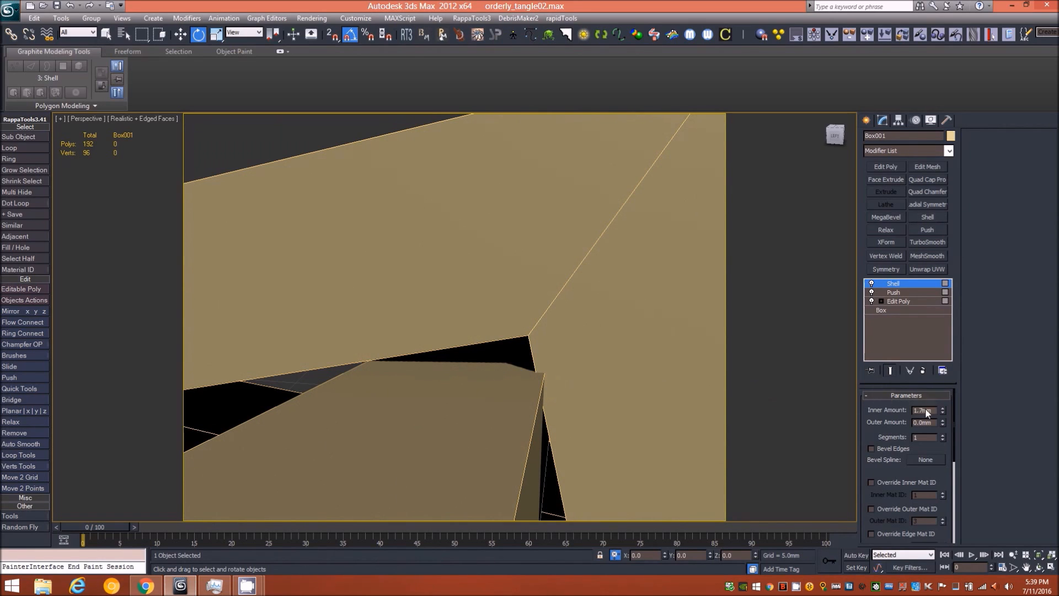
Fine-tune the Push value to about -3.92 mm and the Shell's inner amount to 1.64 mm.
{"action": "left_click", "coordinate": [895, 292]}
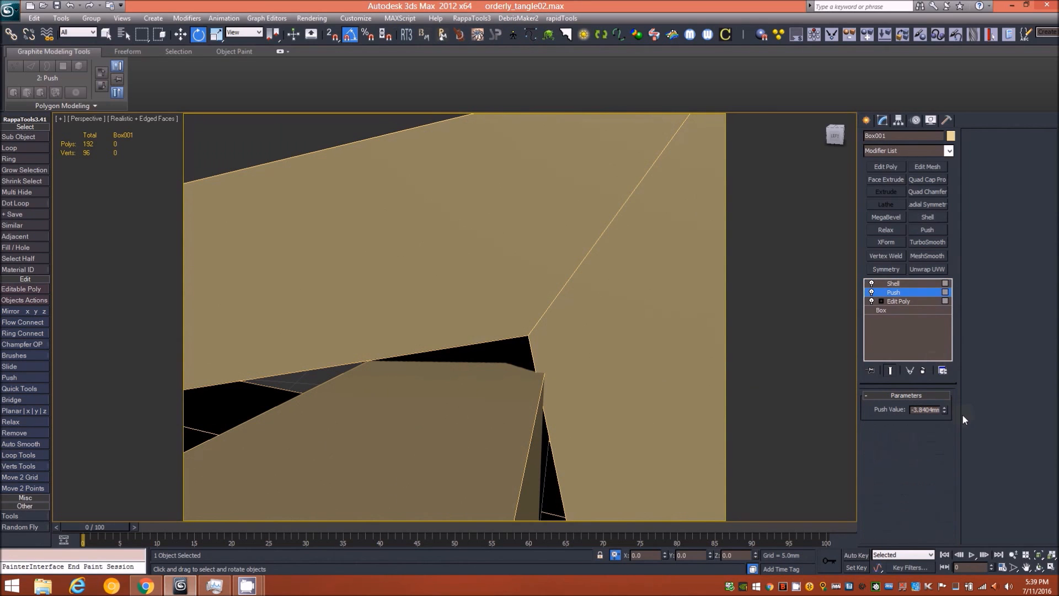
{"action": "left_click_drag", "start_coordinate": [945, 409], "coordinate": [945, 409]}
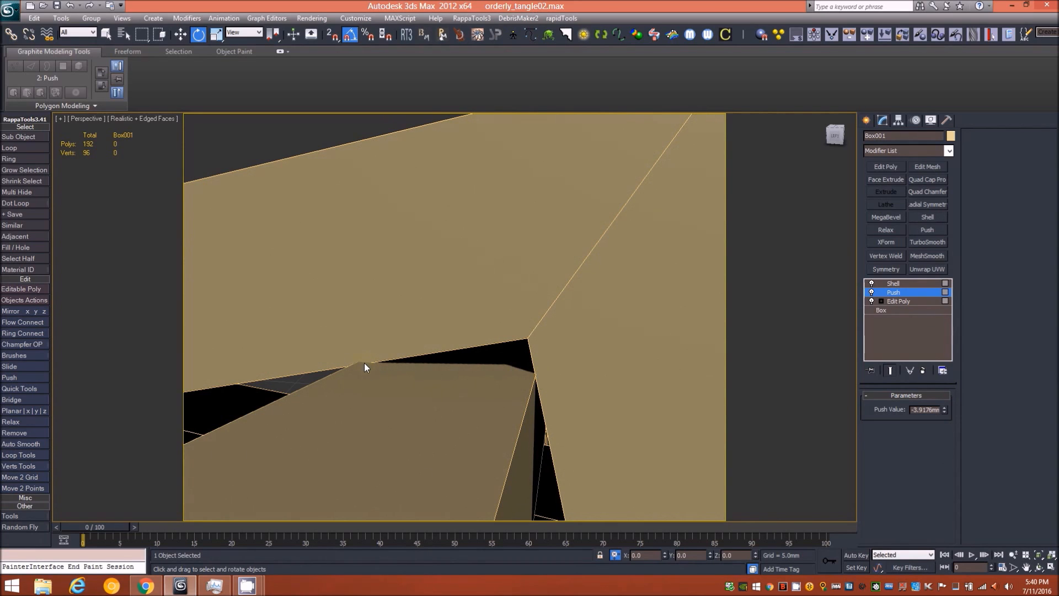
{"action": "left_click", "coordinate": [916, 284]}
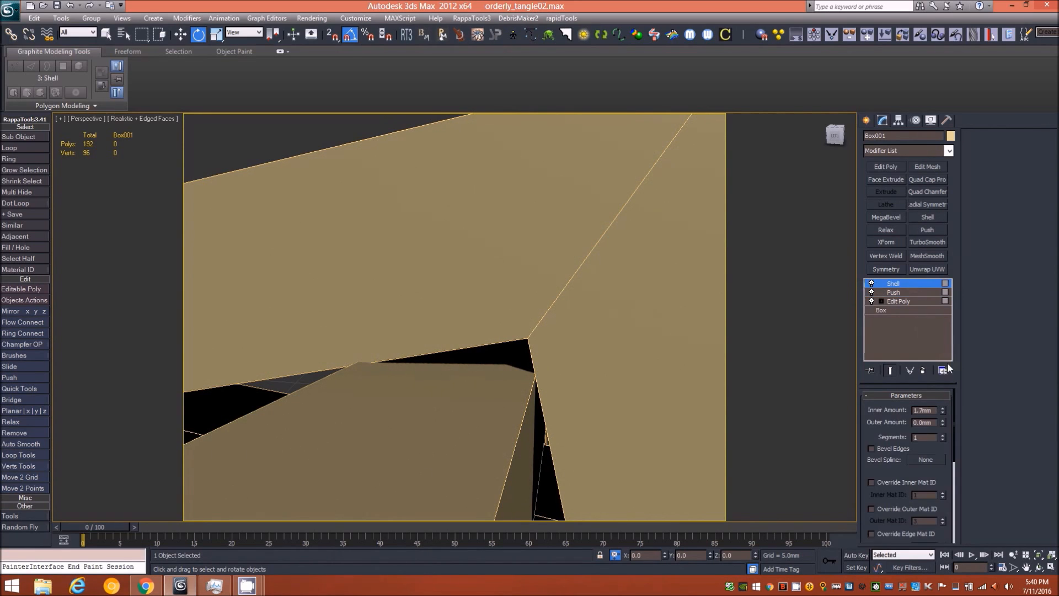
{"action": "left_click_drag", "start_coordinate": [943, 410], "coordinate": [943, 410]}
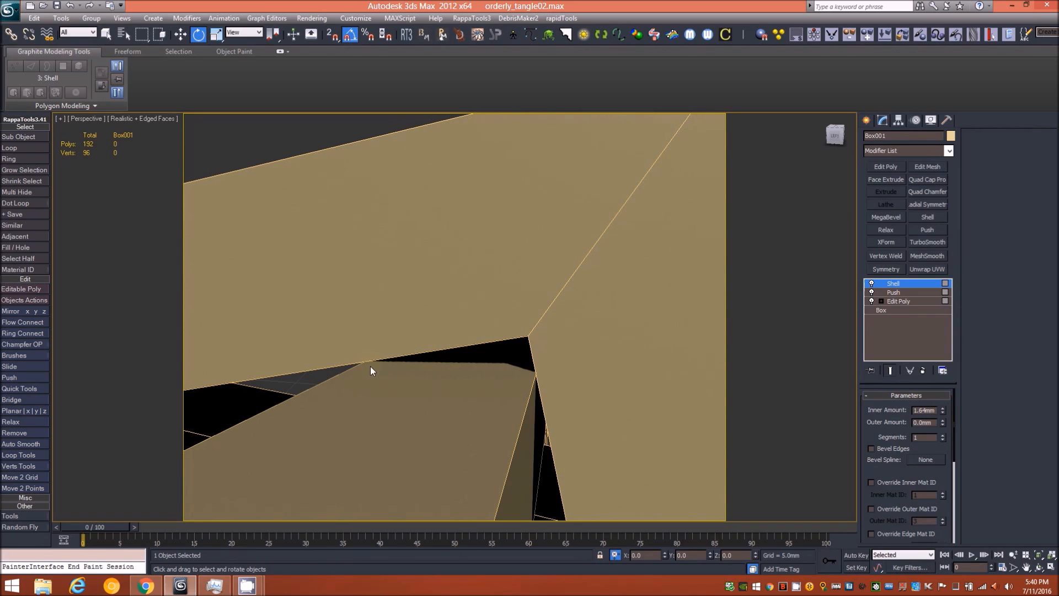
{"action": "middle_click_drag", "start_coordinate": [462, 350], "coordinate": [474, 349], "text": "alt"}
{"action": "middle_click_drag", "start_coordinate": [413, 327], "coordinate": [438, 320], "text": "alt"}
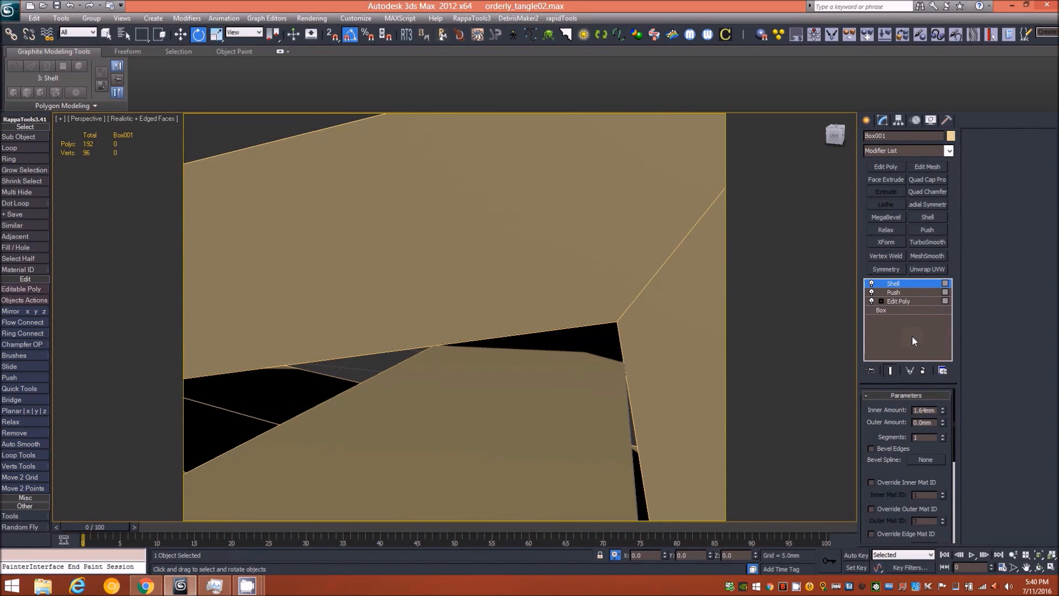
Inspect the interlocking frames from several sides, up close and as a whole, for gaps and overlaps.
{"action": "left_click", "coordinate": [894, 292]}
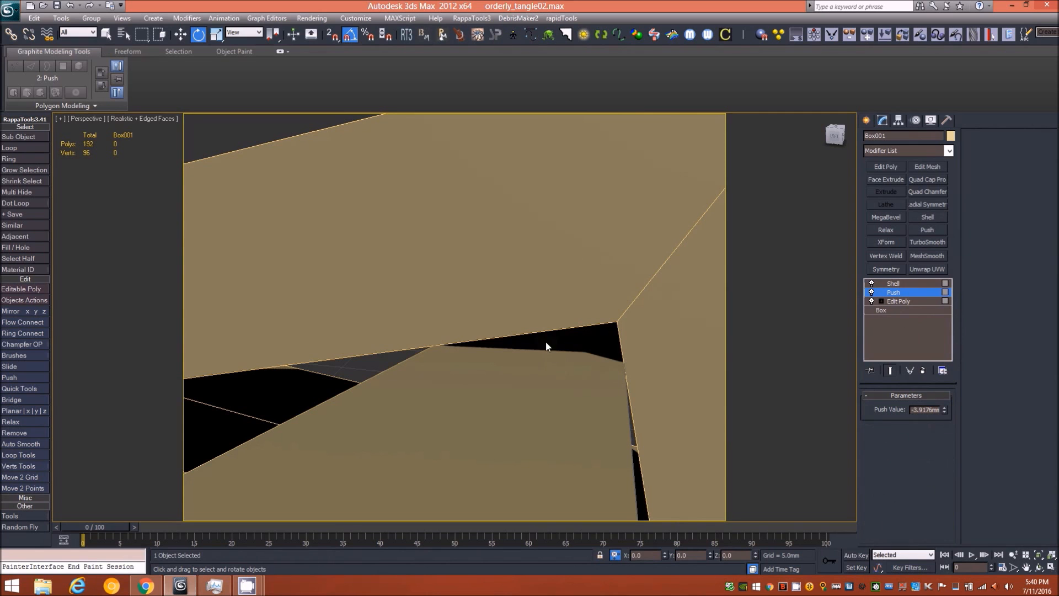
{"action": "scroll", "coordinate": [526, 332], "scroll_direction": "down", "scroll_amount": 6}
{"action": "middle_click_drag", "start_coordinate": [485, 400], "coordinate": [462, 363], "text": "alt"}
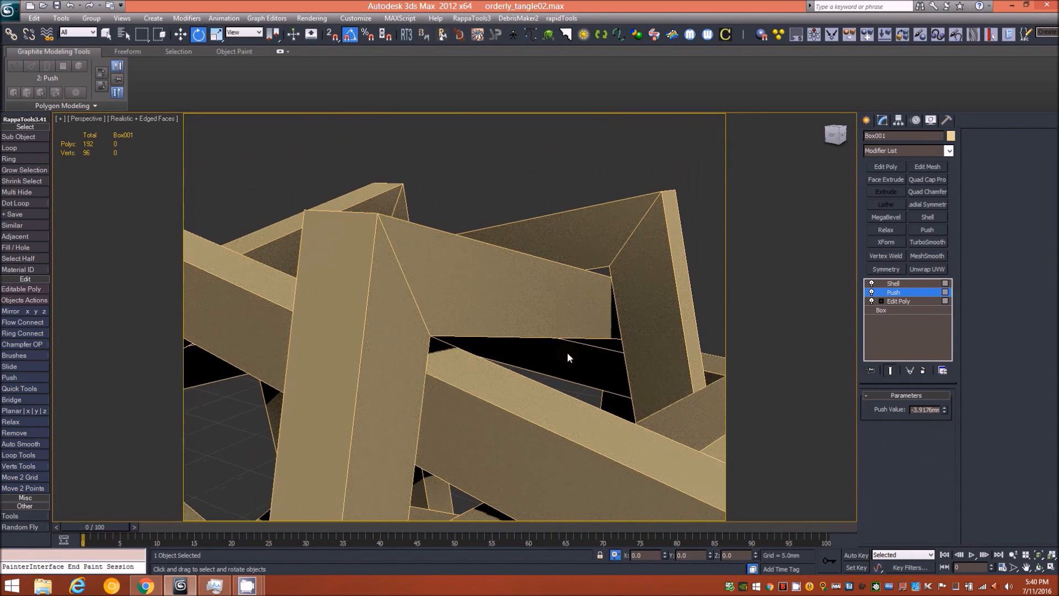
{"action": "middle_click_drag", "start_coordinate": [572, 386], "coordinate": [555, 386], "text": "alt"}
{"action": "scroll", "coordinate": [442, 387], "scroll_direction": "down", "scroll_amount": 4}
{"action": "middle_click_drag", "start_coordinate": [455, 425], "coordinate": [572, 314], "text": "alt"}
{"action": "scroll", "coordinate": [575, 299], "scroll_direction": "up", "scroll_amount": 4}
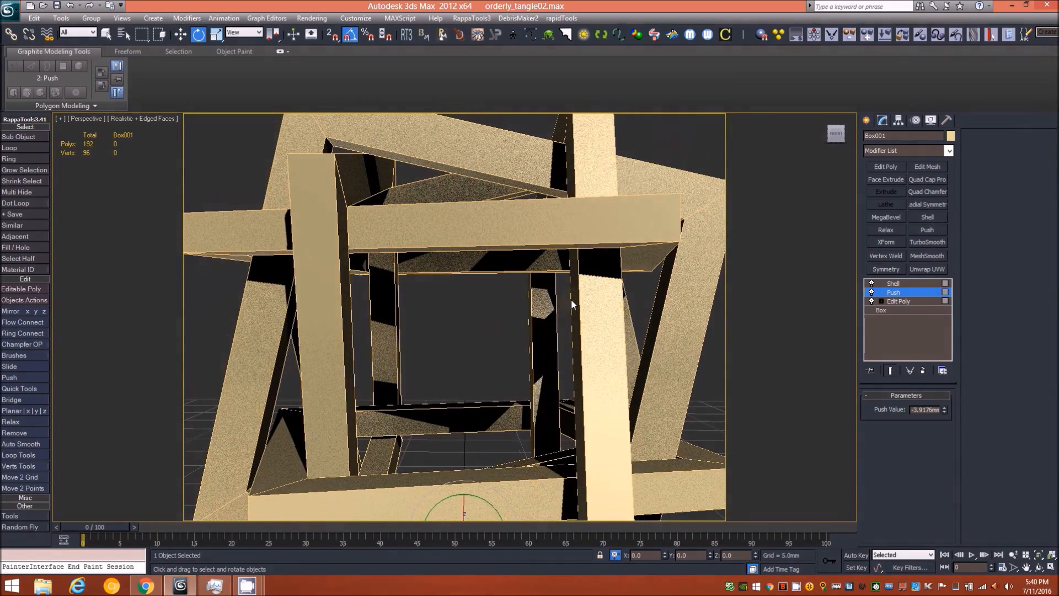
{"action": "scroll", "coordinate": [457, 343], "scroll_direction": "down", "scroll_amount": 5}
{"action": "middle_click_drag", "start_coordinate": [459, 346], "coordinate": [512, 276], "text": "alt"}
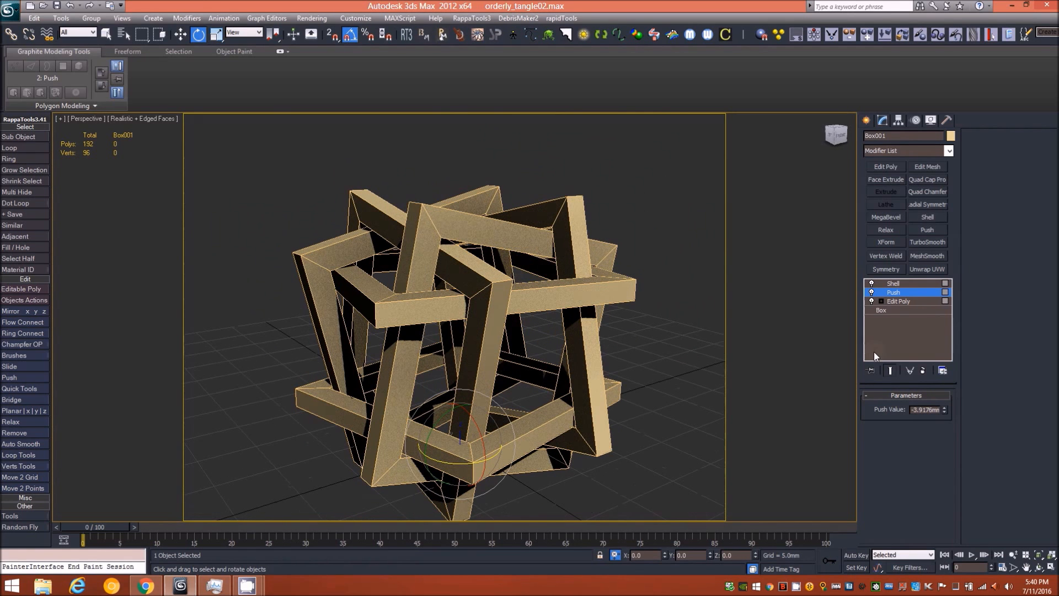
Cancel the rotation stored in the Edit Poly modifier and rotate the frame polygons again by 13 degrees about their local Z axes.
{"action": "left_click", "coordinate": [911, 299]}
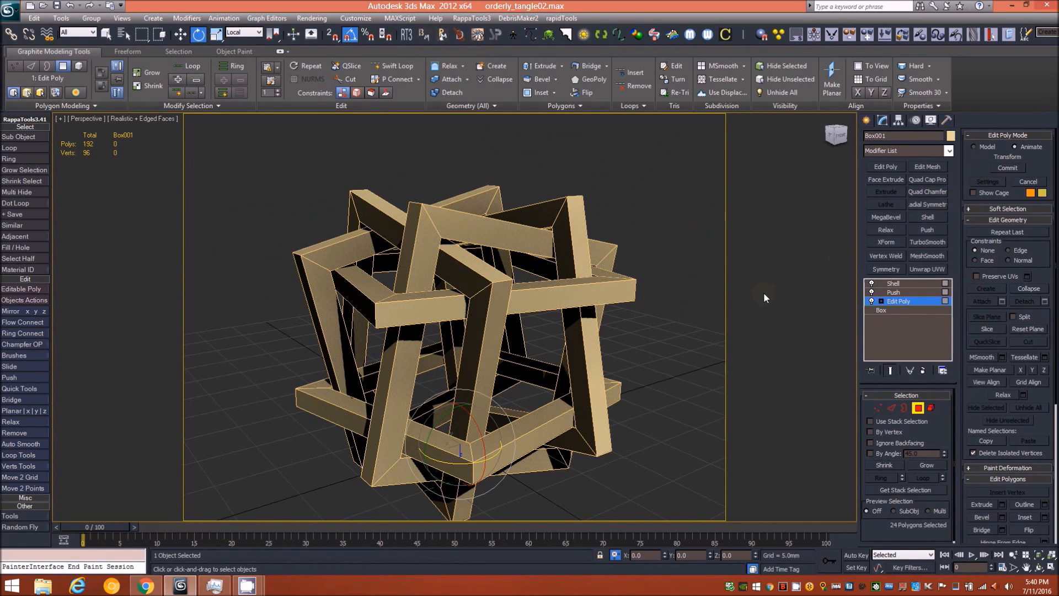
{"action": "scroll", "coordinate": [518, 233], "scroll_direction": "up", "scroll_amount": 4}
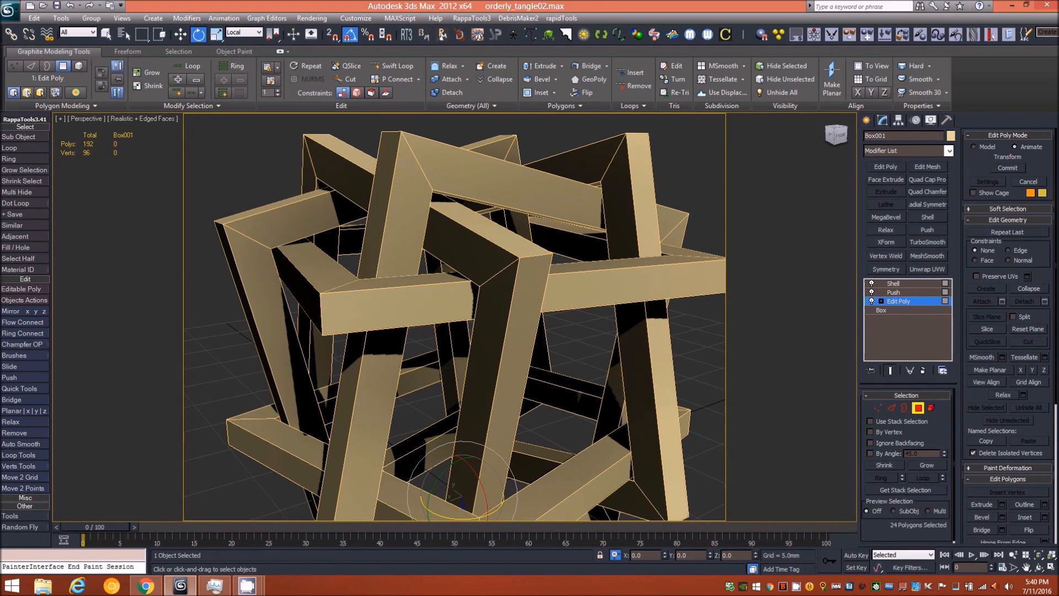
{"action": "mouse_move", "coordinate": [598, 309]}
{"action": "middle_mouse_down", "text": "alt"}
{"action": "mouse_move", "coordinate": [549, 301]}
{"action": "mouse_move", "coordinate": [559, 280]}
{"action": "mouse_move", "coordinate": [577, 290]}
{"action": "mouse_move", "coordinate": [586, 313]}
{"action": "mouse_move", "coordinate": [577, 313]}
{"action": "middle_mouse_up", "text": "alt"}
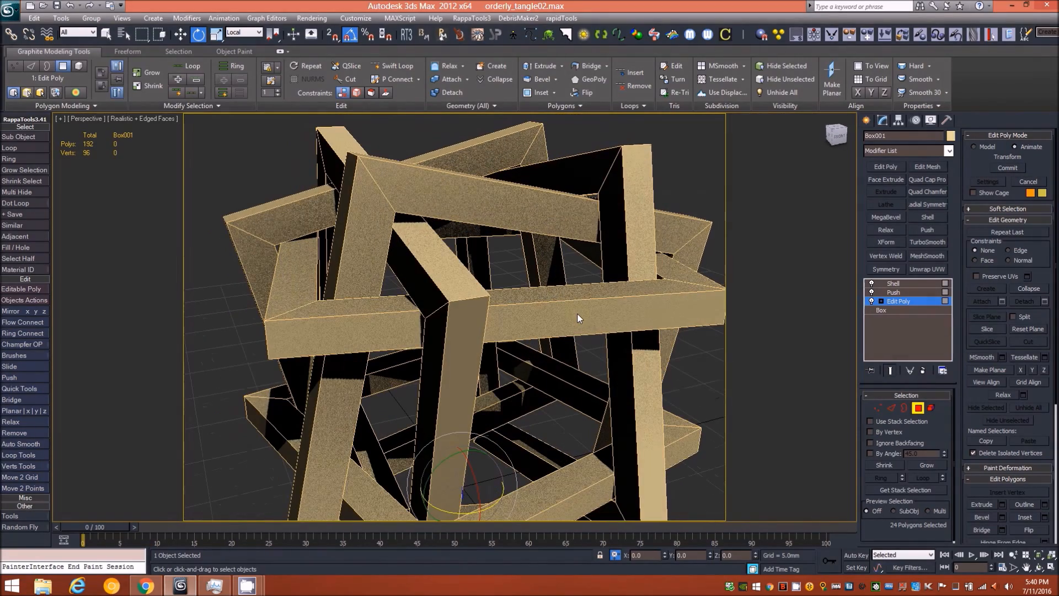
{"action": "left_click", "coordinate": [1036, 182]}
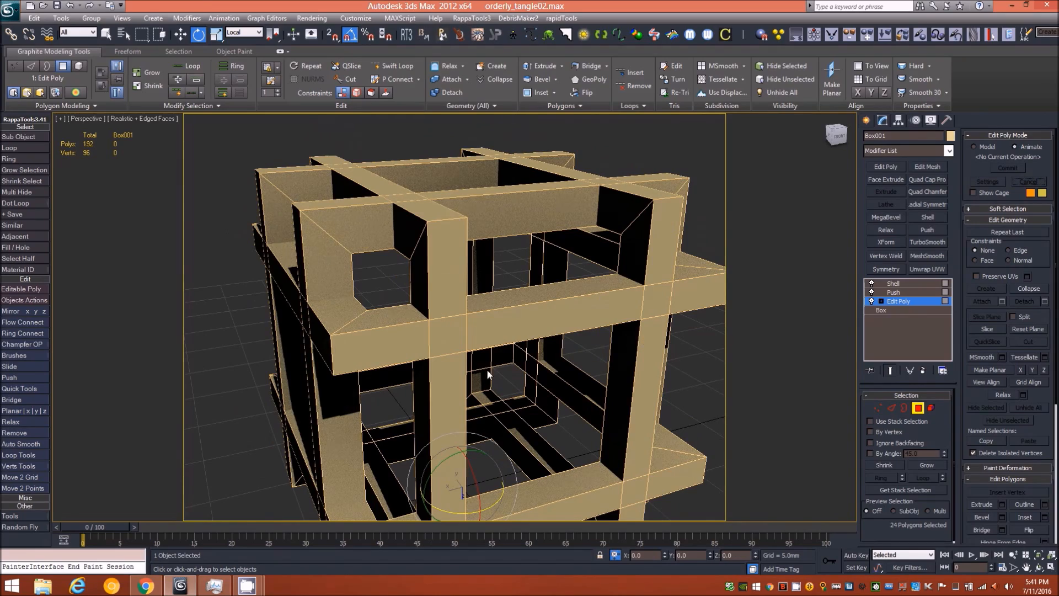
{"action": "middle_click_drag", "start_coordinate": [448, 274], "coordinate": [725, 477], "text": "alt"}
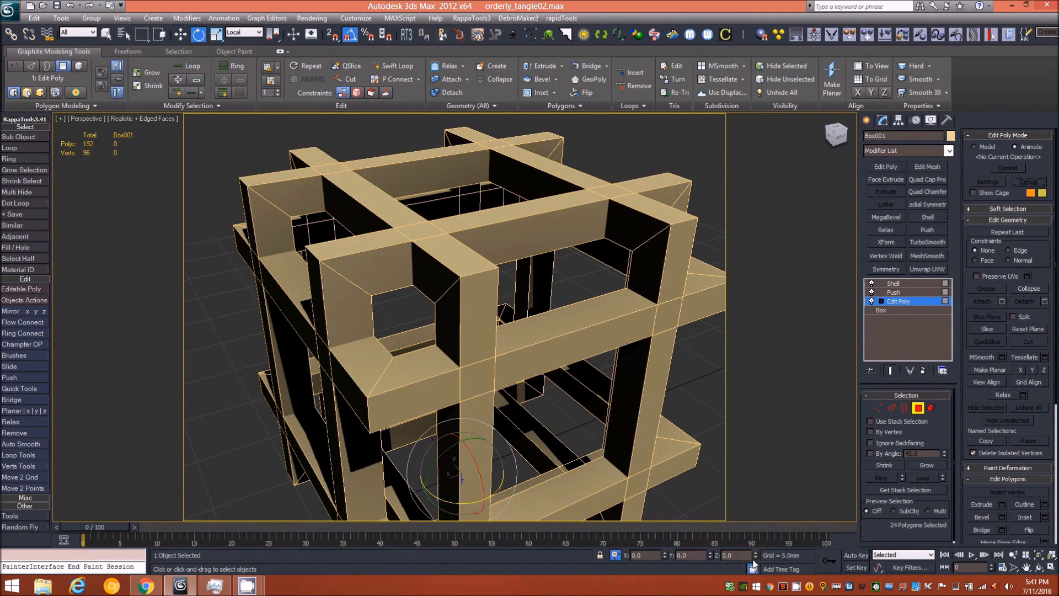
{"action": "left_click_drag", "start_coordinate": [756, 560], "coordinate": [770, 488]}
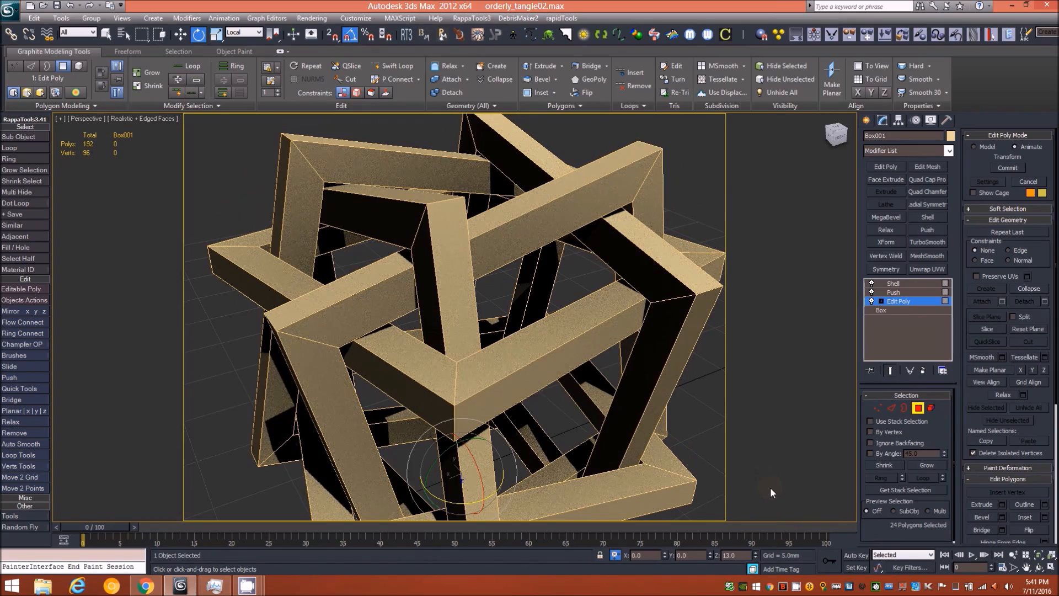
Check the frame crossings up close and cancel the rotation stored in the Edit Poly modifier.
{"action": "middle_click_drag", "start_coordinate": [396, 260], "coordinate": [375, 253], "text": "alt"}
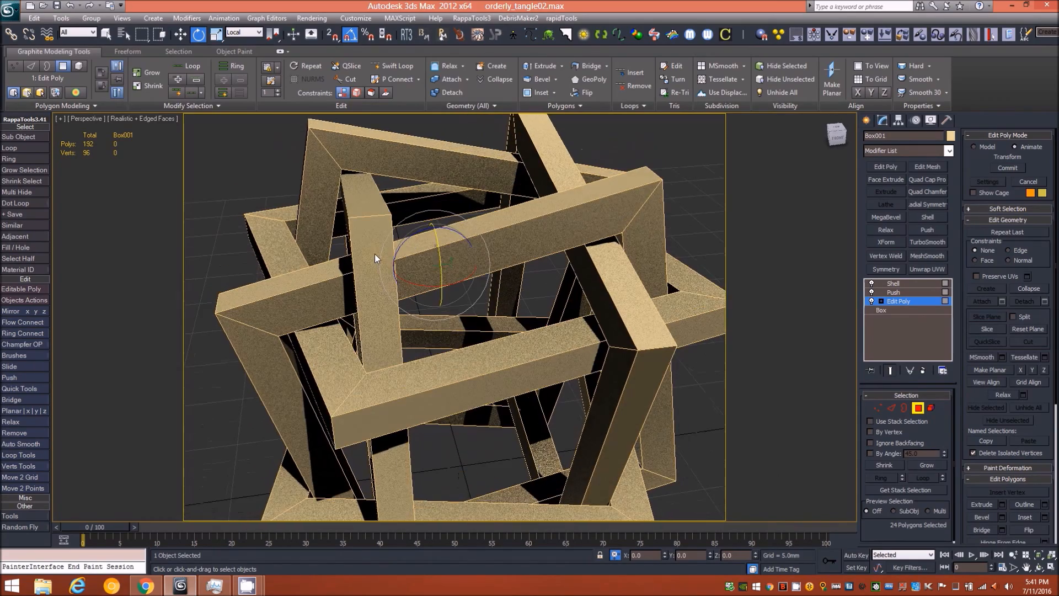
{"action": "scroll", "coordinate": [325, 184], "scroll_direction": "up", "scroll_amount": 4}
{"action": "middle_click_drag", "start_coordinate": [324, 184], "coordinate": [500, 226], "text": "alt"}
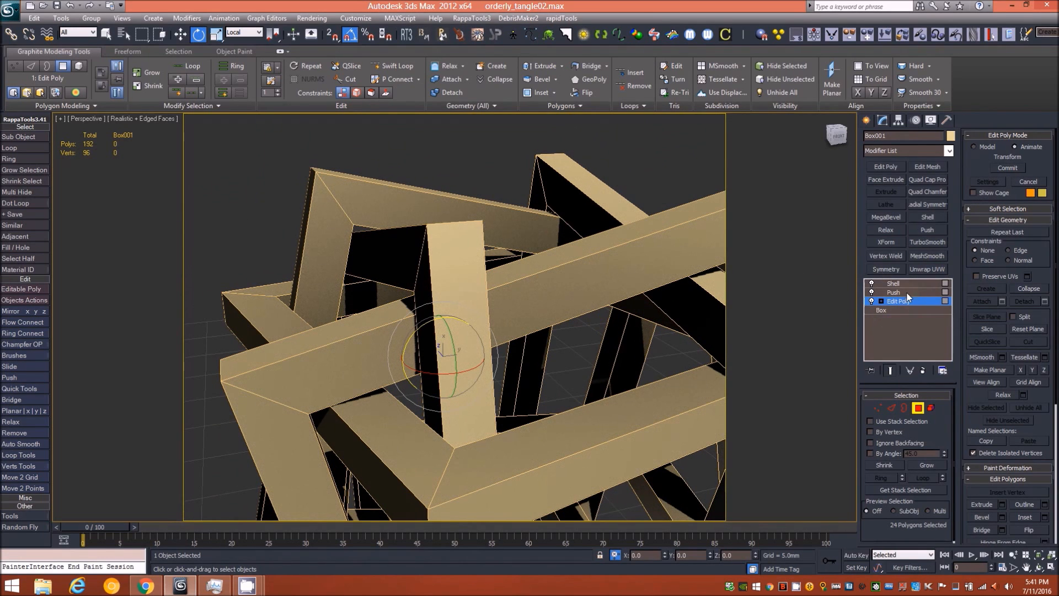
{"action": "middle_click_drag", "start_coordinate": [601, 292], "coordinate": [535, 299], "text": "alt"}
{"action": "middle_click_drag", "start_coordinate": [402, 268], "coordinate": [387, 243], "text": "alt"}
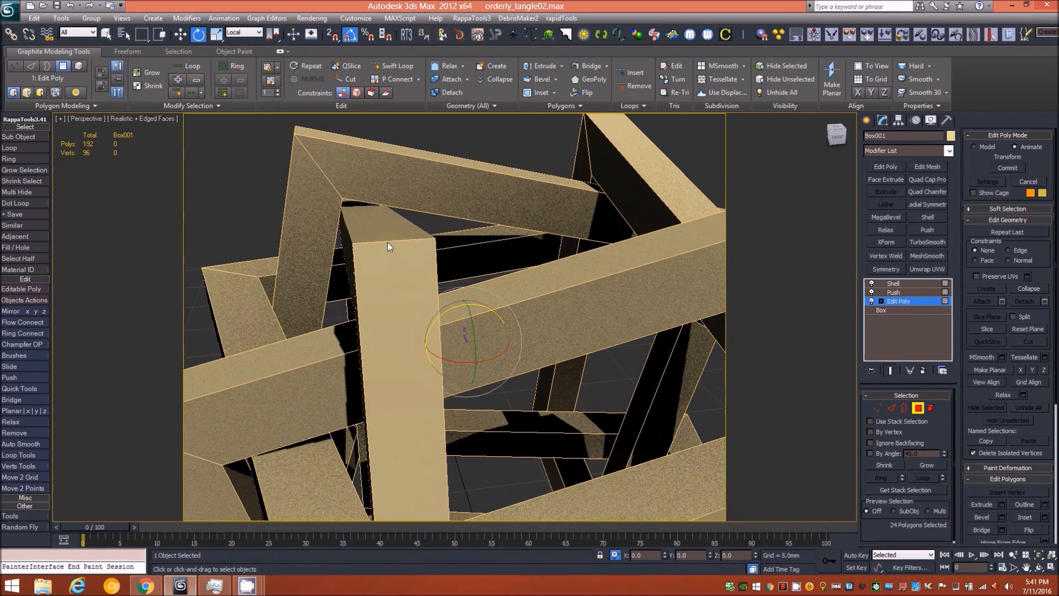
{"action": "left_click_drag", "start_coordinate": [755, 552], "coordinate": [758, 553]}
{"action": "right_click", "coordinate": [757, 555]}
{"action": "left_click", "coordinate": [1036, 178]}
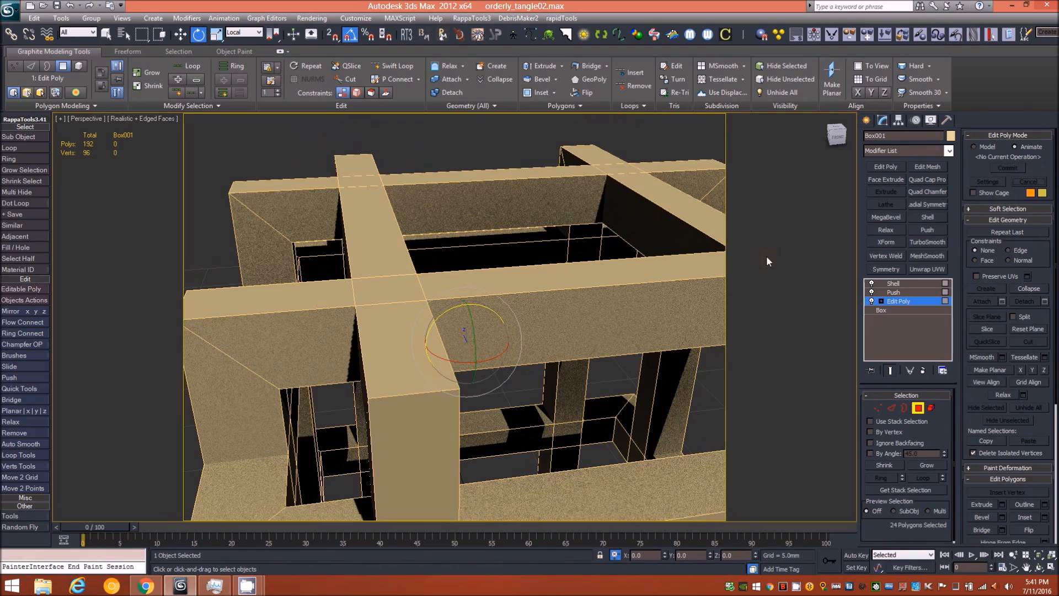
Try rotating the frame polygons about their local Z axes again and check the crossings for gaps and overlaps.
{"action": "middle_click_drag", "start_coordinate": [488, 288], "coordinate": [569, 346], "text": "alt"}
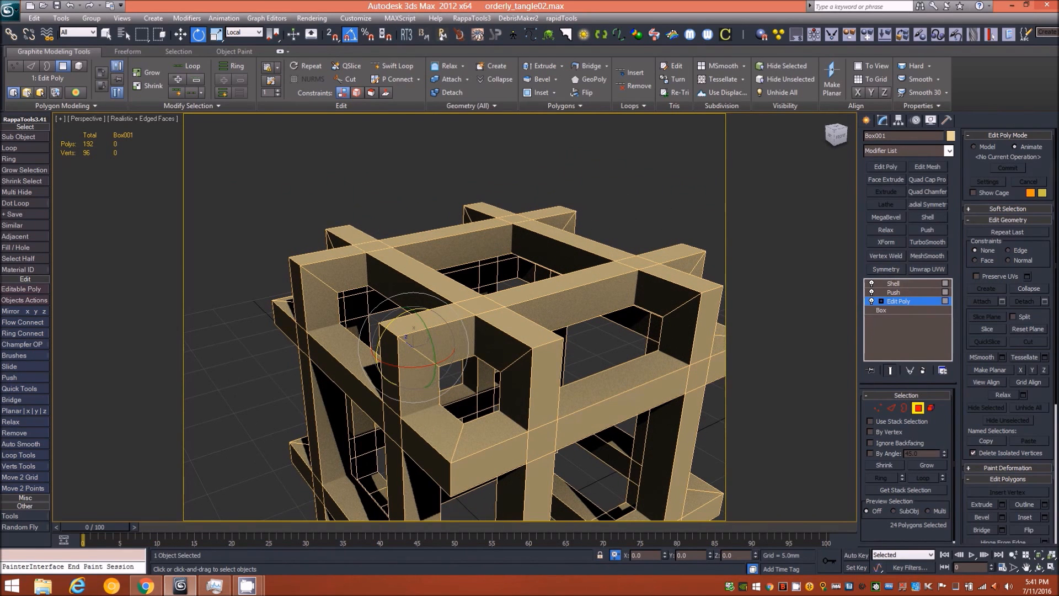
{"action": "left_click_drag", "start_coordinate": [755, 555], "coordinate": [779, 486]}
{"action": "scroll", "coordinate": [347, 230], "scroll_direction": "up", "scroll_amount": 3}
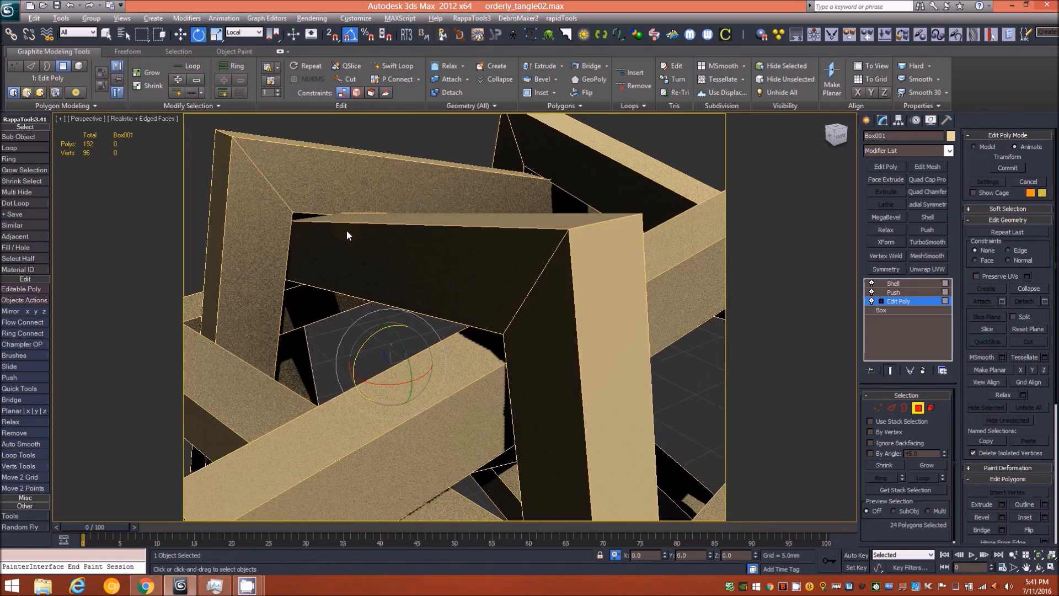
{"action": "scroll", "coordinate": [326, 229], "scroll_direction": "up", "scroll_amount": 3}
{"action": "scroll", "coordinate": [317, 232], "scroll_direction": "up", "scroll_amount": 3}
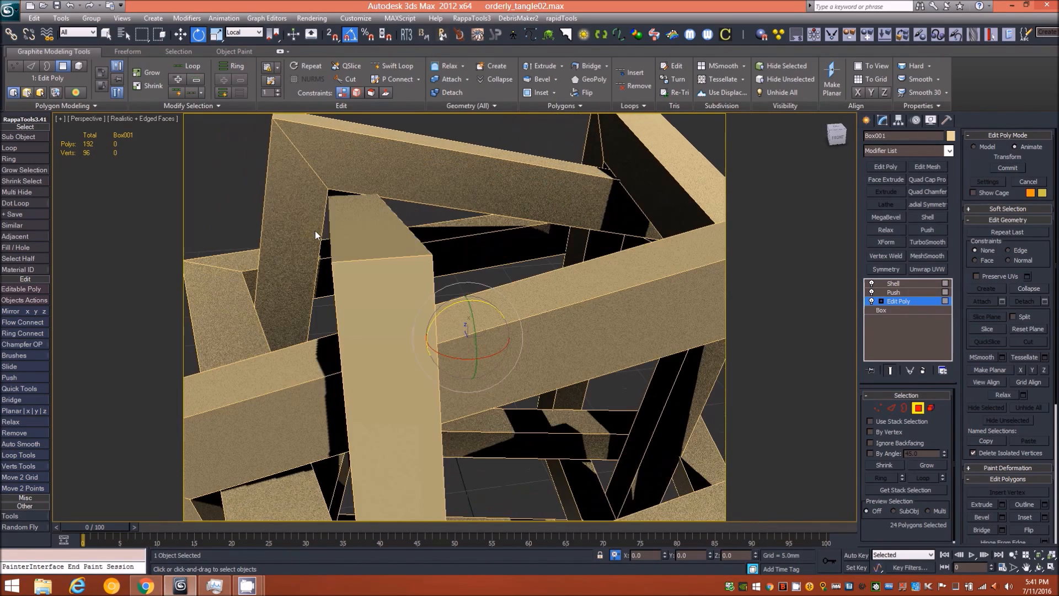
{"action": "scroll", "coordinate": [317, 233], "scroll_direction": "down", "scroll_amount": 3}
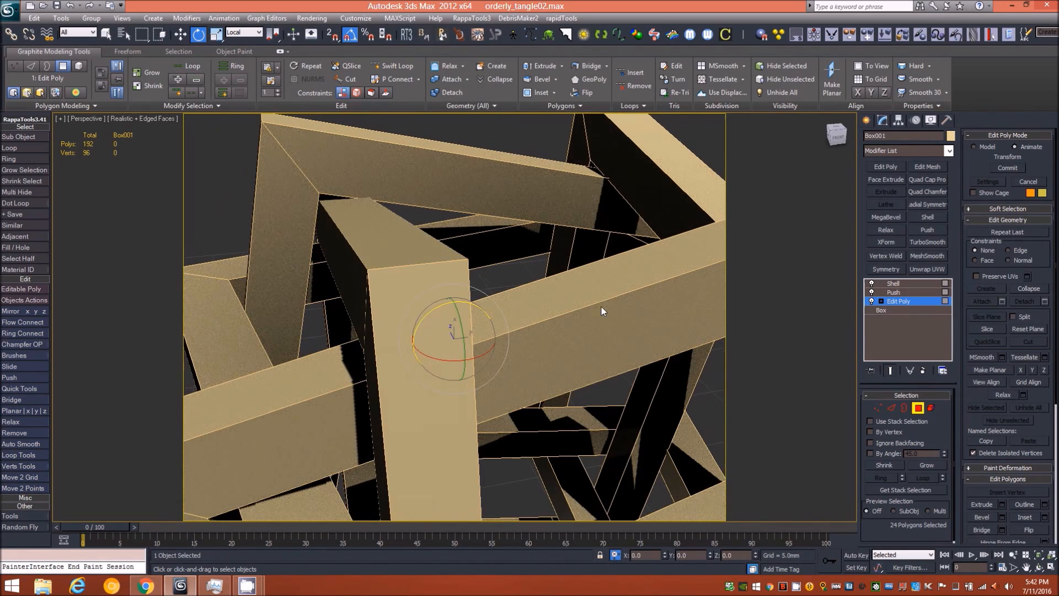
{"action": "scroll", "coordinate": [606, 315], "scroll_direction": "down", "scroll_amount": 2}
{"action": "middle_click_drag", "start_coordinate": [623, 320], "coordinate": [611, 296], "text": "alt"}
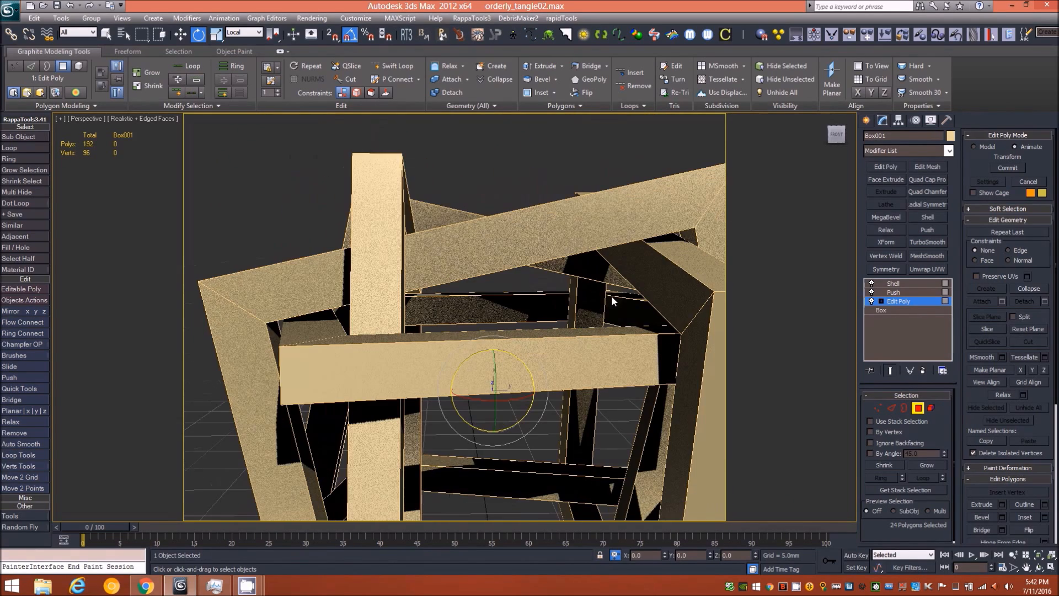
{"action": "scroll", "coordinate": [601, 318], "scroll_direction": "down", "scroll_amount": 3}
{"action": "middle_click_drag", "start_coordinate": [593, 366], "coordinate": [580, 303]}
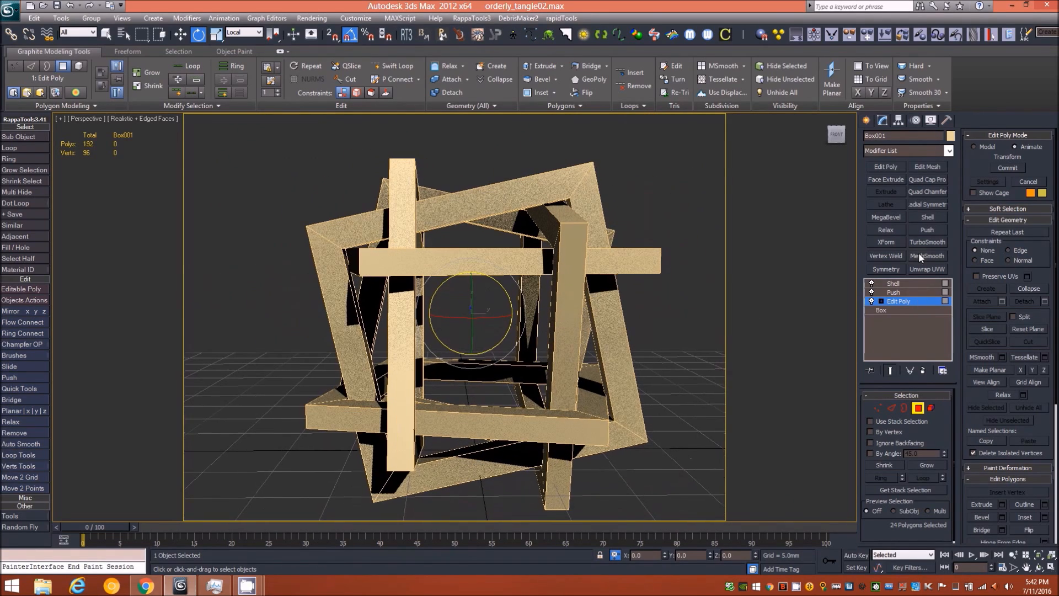
Cancel the stored frame rotation, leave polygon editing and view the whole straight frame lattice from a corner.
{"action": "left_click", "coordinate": [920, 409]}
{"action": "middle_click_drag", "start_coordinate": [468, 211], "coordinate": [572, 282], "text": "alt"}
{"action": "middle_click_drag", "start_coordinate": [509, 298], "coordinate": [540, 219], "text": "alt"}
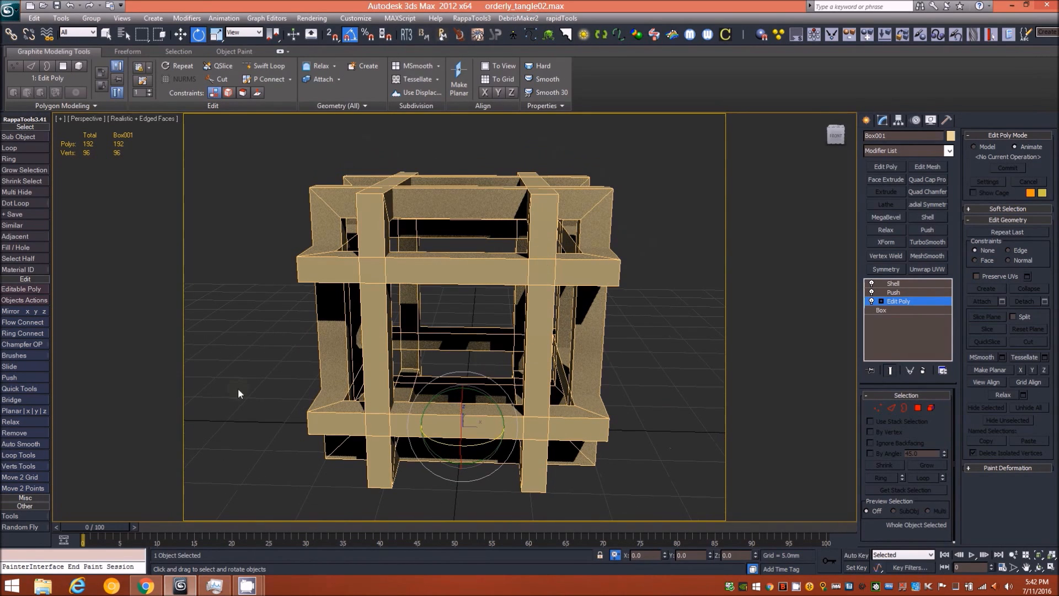
{"action": "middle_click_drag", "start_coordinate": [460, 266], "coordinate": [503, 269], "text": "alt"}
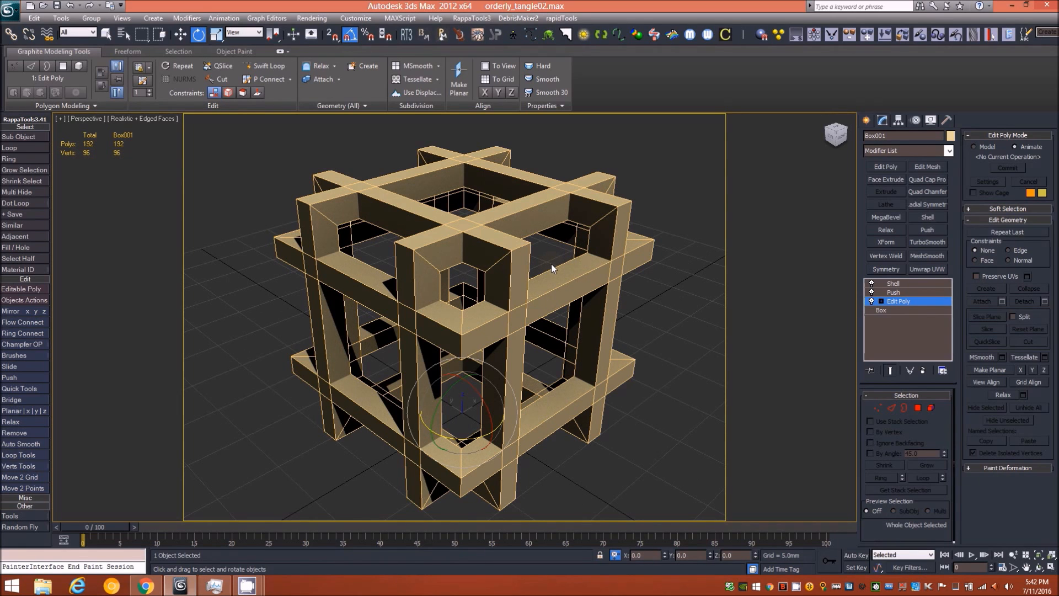
{"action": "mouse_move", "coordinate": [839, 139]}
{"action": "left_mouse_down"}
{"action": "mouse_move", "coordinate": [804, 127]}
{"action": "mouse_move", "coordinate": [812, 149]}
{"action": "mouse_move", "coordinate": [824, 136]}
{"action": "left_mouse_up"}
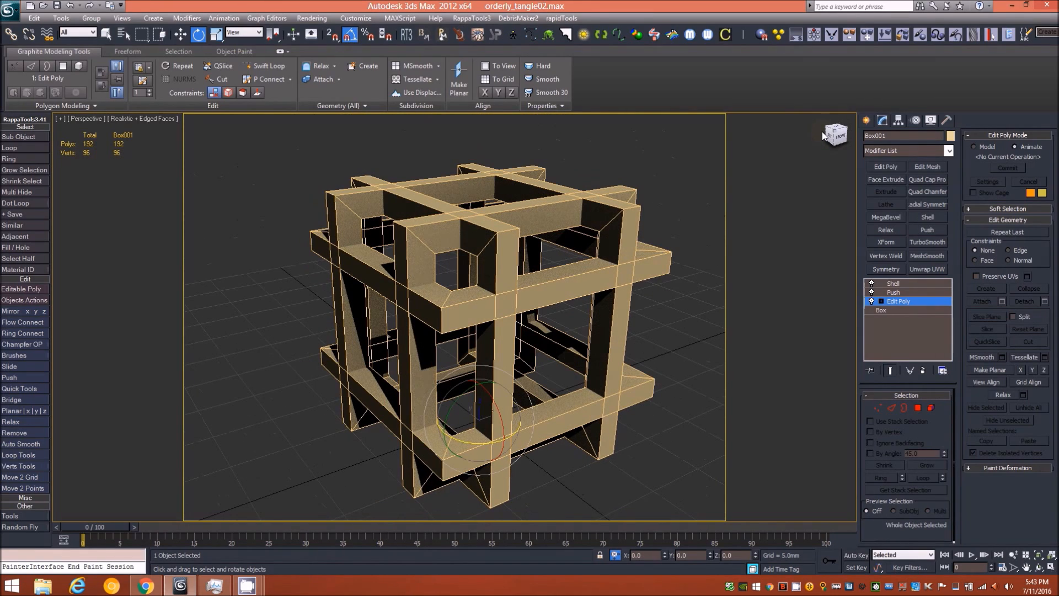
{"action": "middle_click_drag", "start_coordinate": [616, 327], "coordinate": [583, 342]}
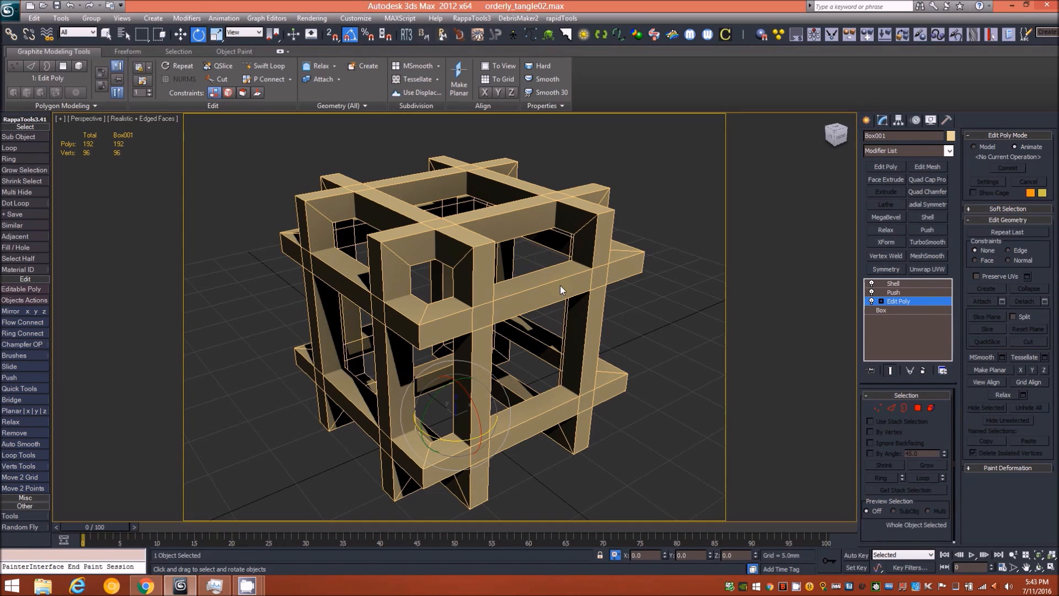
{"action": "left_click", "coordinate": [842, 131]}
{"action": "left_click_drag", "start_coordinate": [786, 520], "coordinate": [836, 141]}
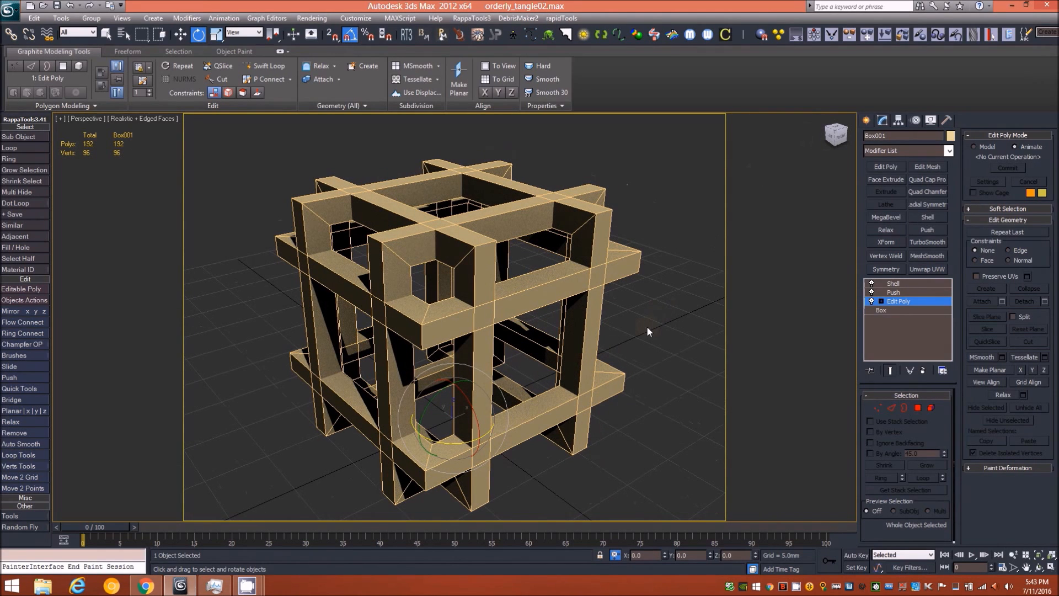